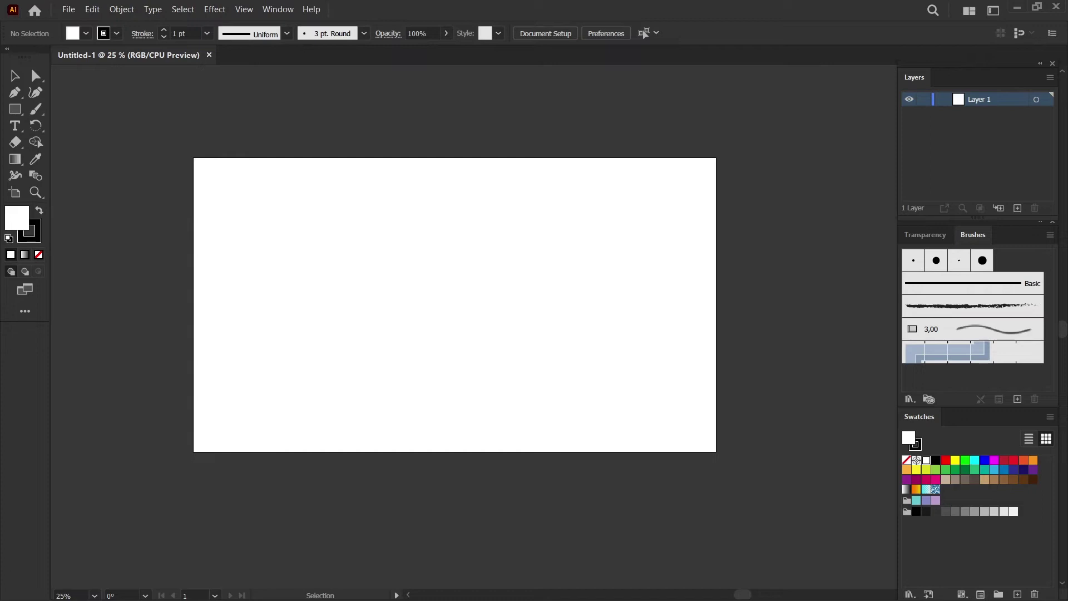
Draw a wide outer frame rectangle with a smaller screen rectangle inset inside it.
key("m")
mouse_move(359, 211)
left_mouse_down()
mouse_move(687, 355)
mouse_move(684, 377)
left_mouse_up()
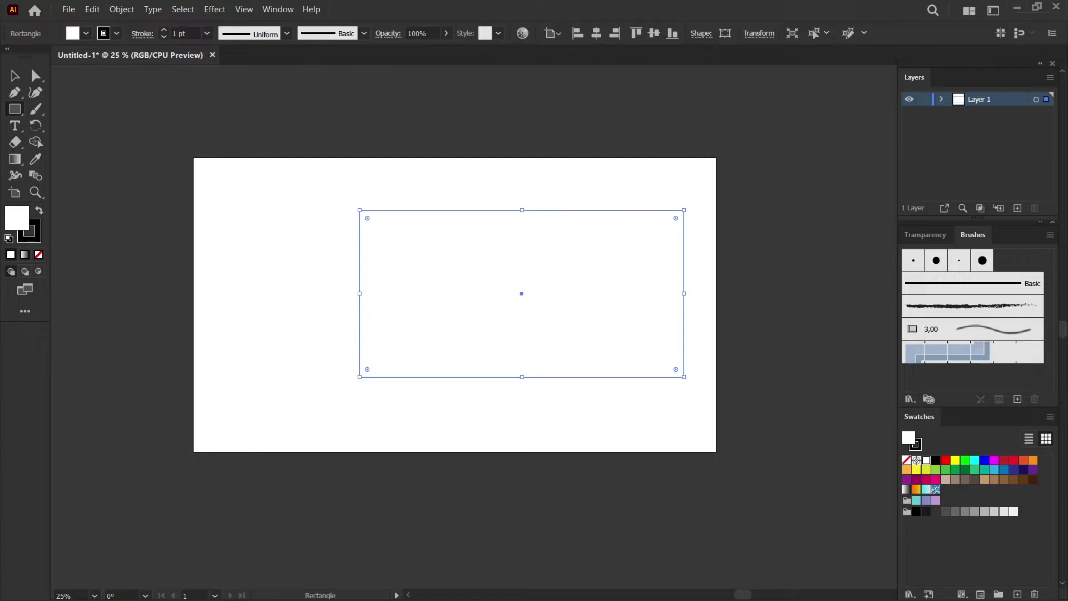
left_click_drag(374, 222, 673, 366)
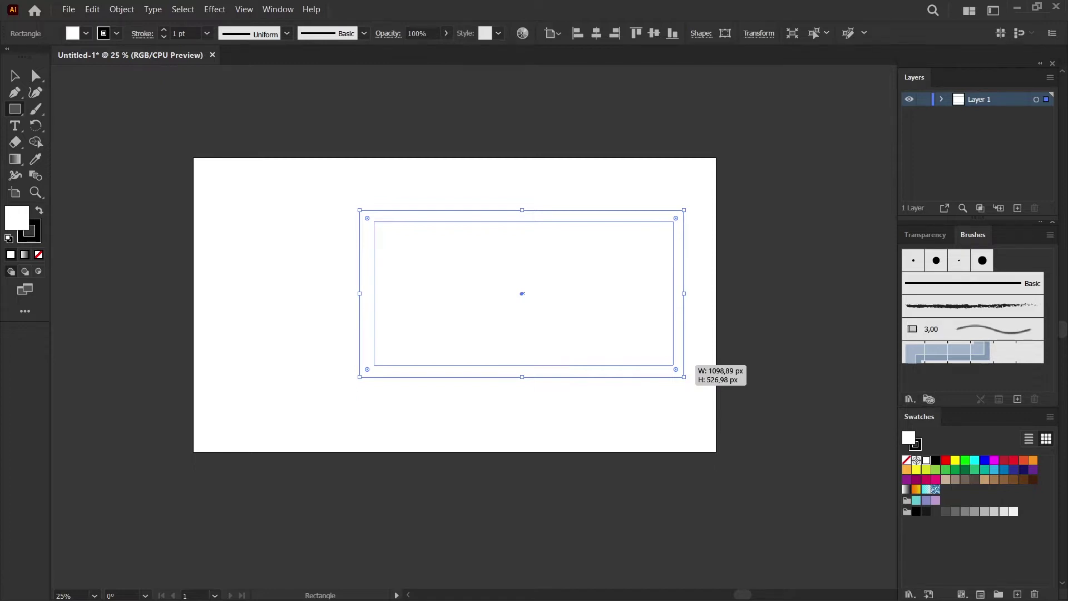
left_click_drag(674, 365, 673, 365)
key("a")
key("ctrl+shift+a")
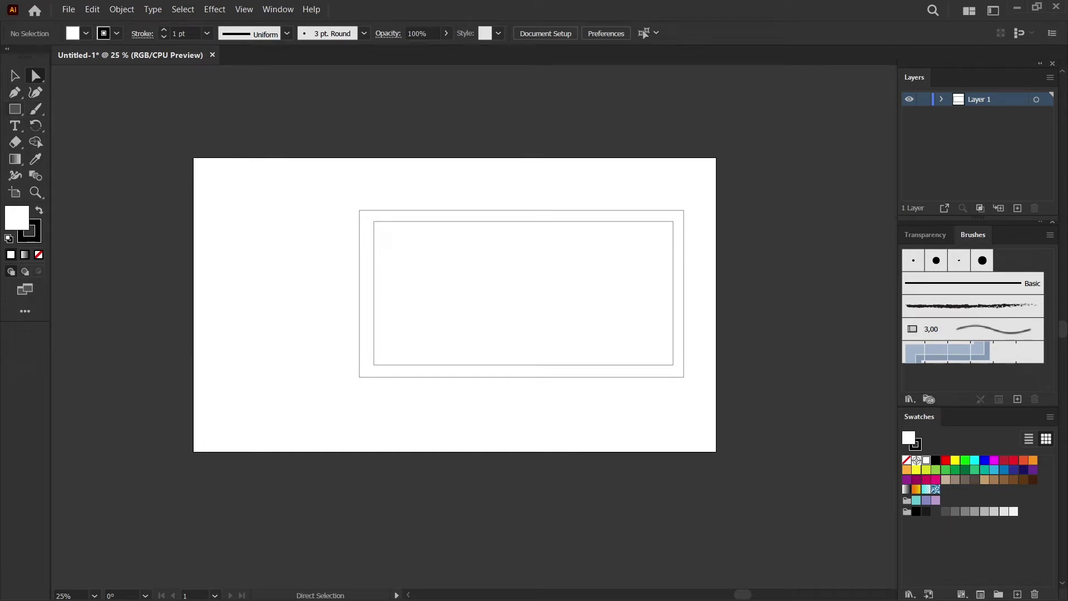
Draw a thin vertical rectangle to serve as a TV leg.
left_click_drag(15, 109, 64, 109)
mouse_move(258, 261)
left_mouse_down()
mouse_move(276, 287)
mouse_move(284, 207)
left_mouse_up()
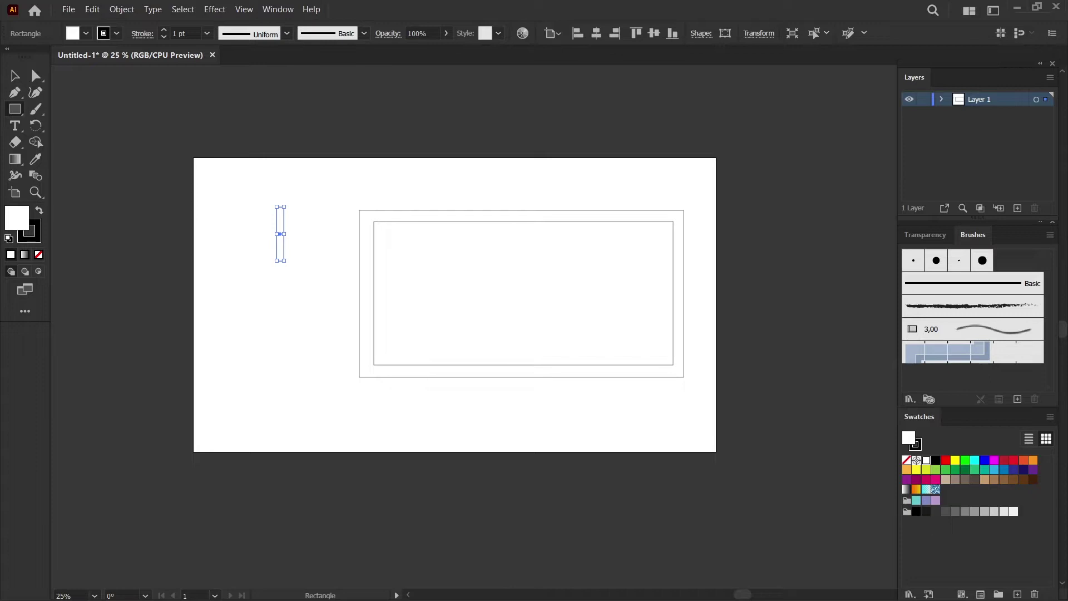
key("v")
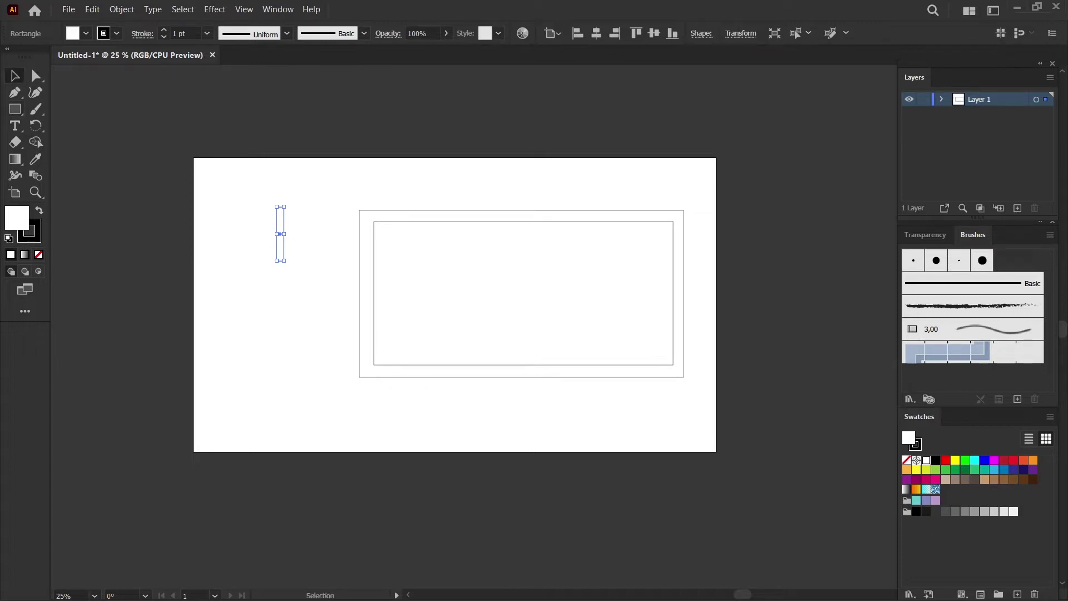
Duplicate the leg and place bars under the frame's bottom-left and bottom-right corners.
left_click_drag(276, 257, 305, 257, "alt")
left_click_drag(313, 207, 374, 377)
key("ctrl+shift+a")
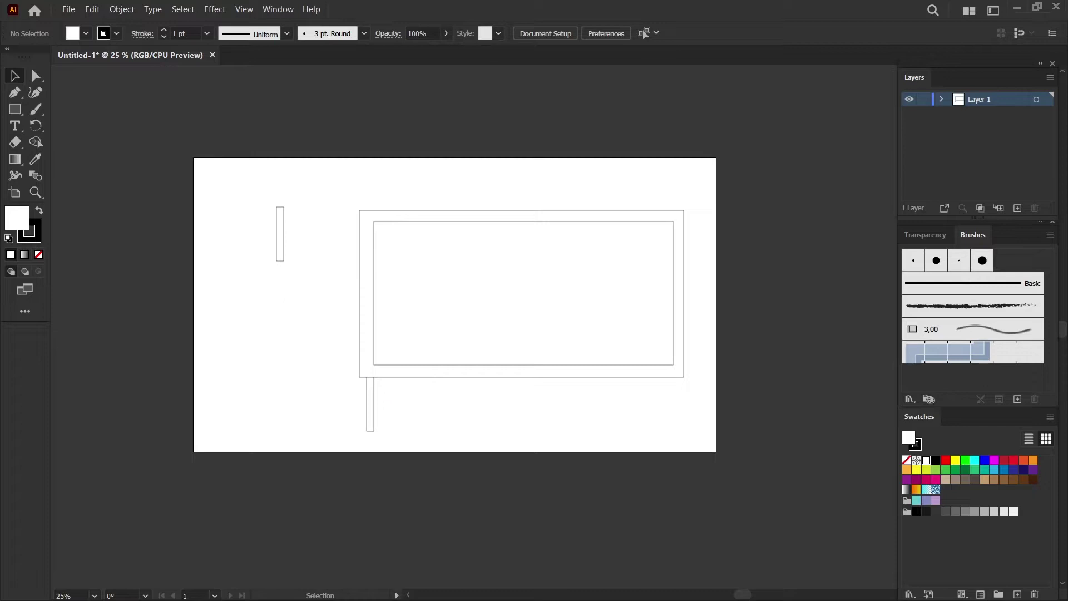
mouse_move(281, 235)
left_mouse_down("alt")
mouse_move(684, 413)
mouse_move(683, 404)
left_mouse_up("alt")
key("ctrl+shift+a")
Tilt the left leg, then duplicate it and rotate the copy the opposite way.
left_click(366, 411)
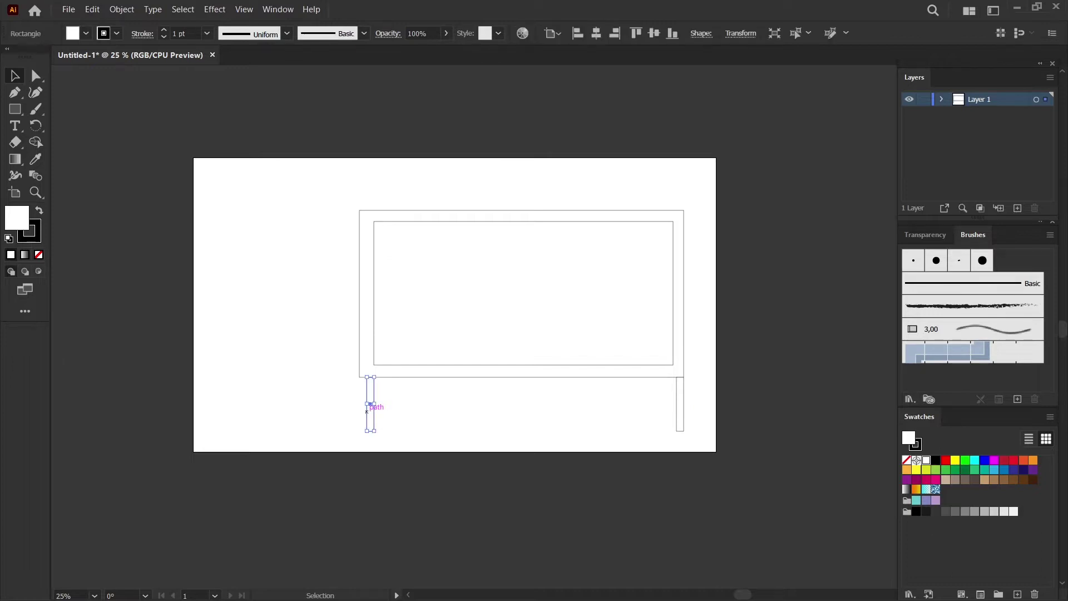
mouse_move(367, 410)
left_mouse_down()
mouse_move(392, 417)
mouse_move(408, 442)
mouse_move(379, 401)
left_mouse_up()
key("ctrl+shift+a")
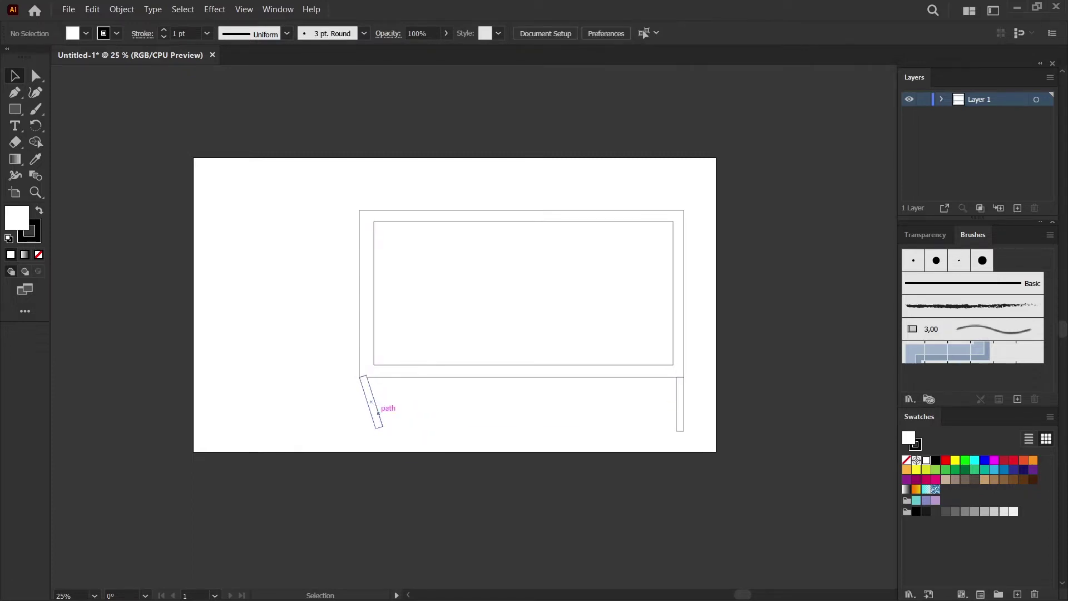
left_click(376, 407)
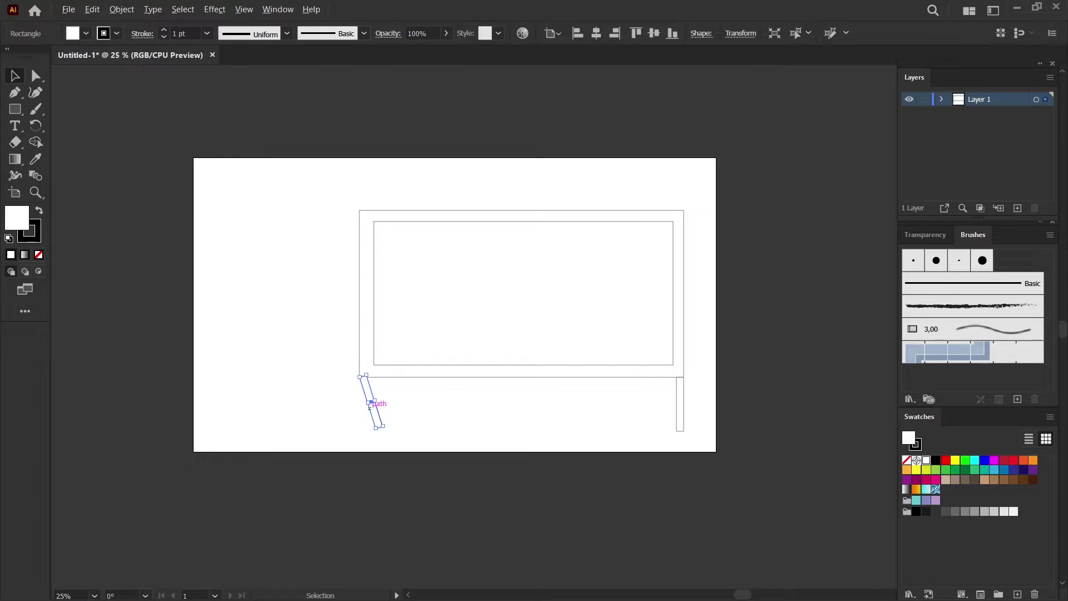
left_click_drag(369, 407, 393, 406)
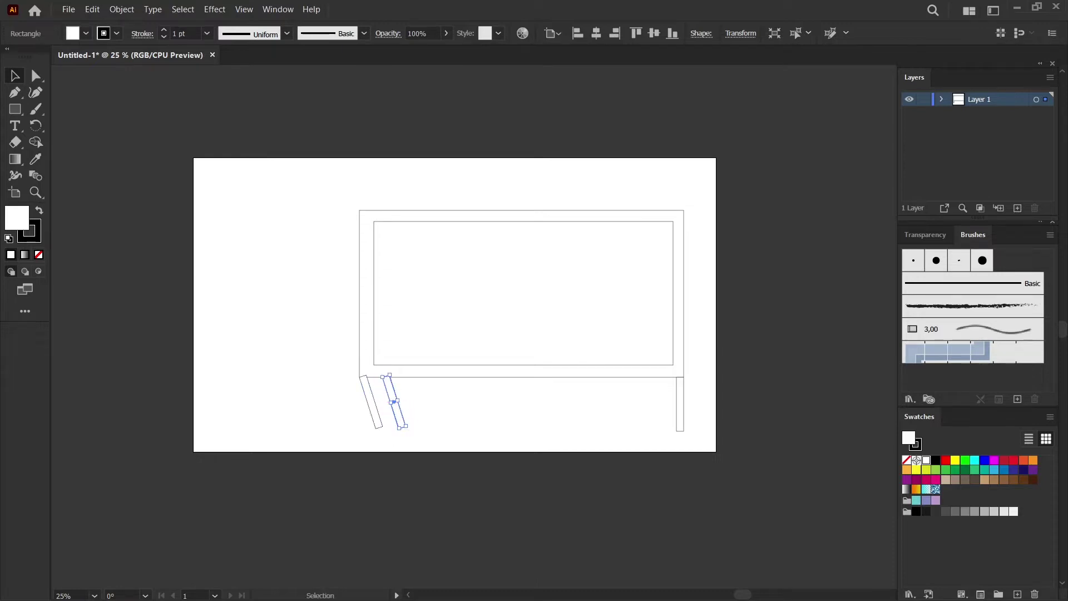
mouse_move(405, 429)
left_mouse_down()
mouse_move(392, 441)
mouse_move(434, 441)
mouse_move(369, 444)
left_mouse_up()
Nudge the left leg against the frame and mirror the right leg's slant.
left_click(371, 401)
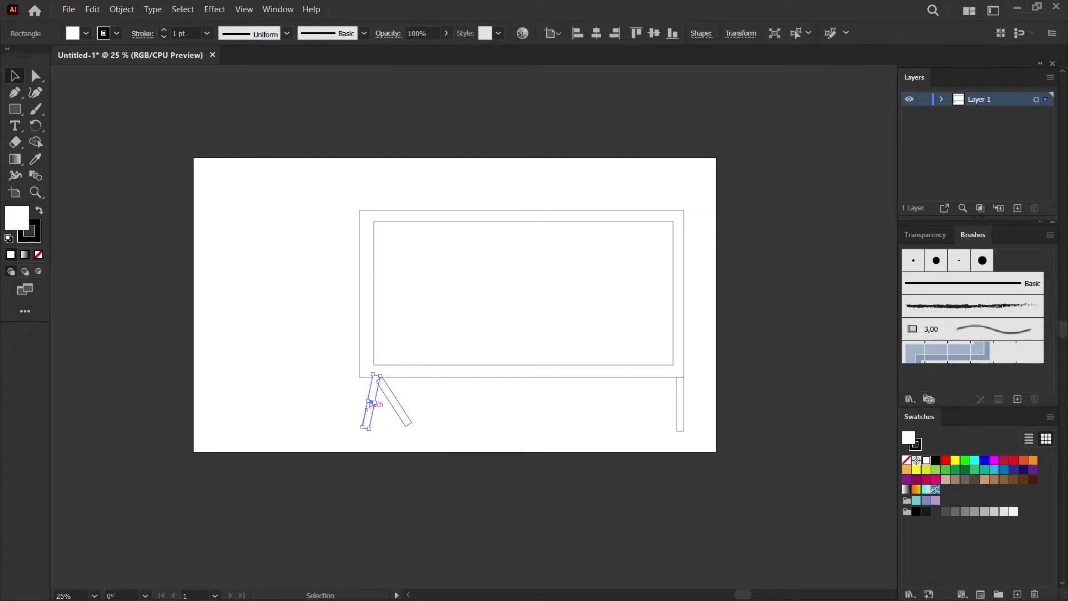
left_click_drag(367, 404, 356, 401)
key("ctrl+shift+a")
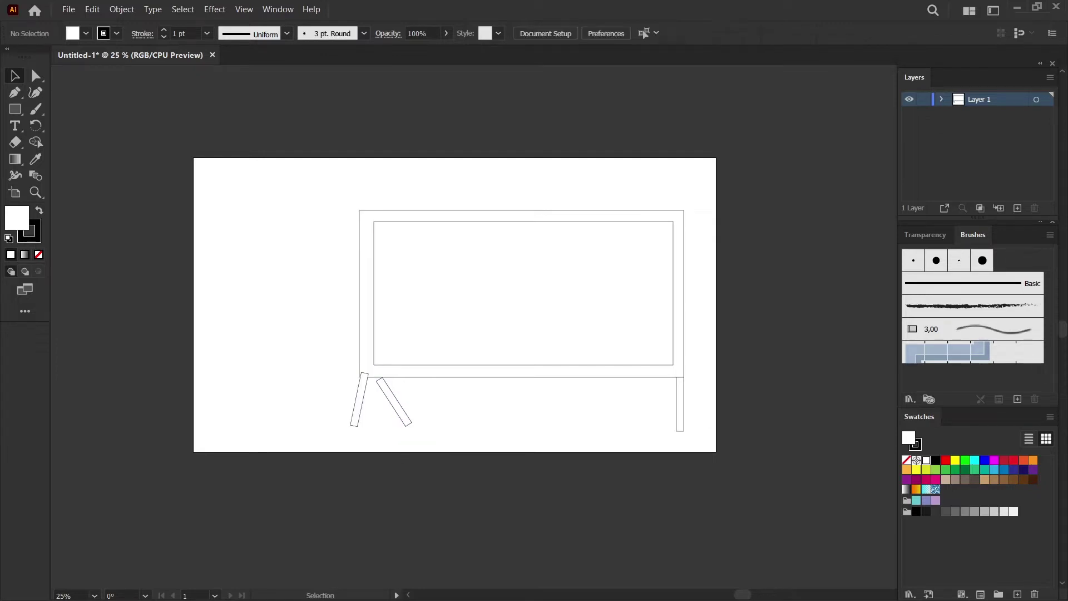
left_click(394, 395)
mouse_move(410, 425)
left_mouse_down()
mouse_move(384, 423)
mouse_move(396, 401)
mouse_move(407, 430)
mouse_move(375, 400)
left_mouse_up()
key("ctrl+shift+a")
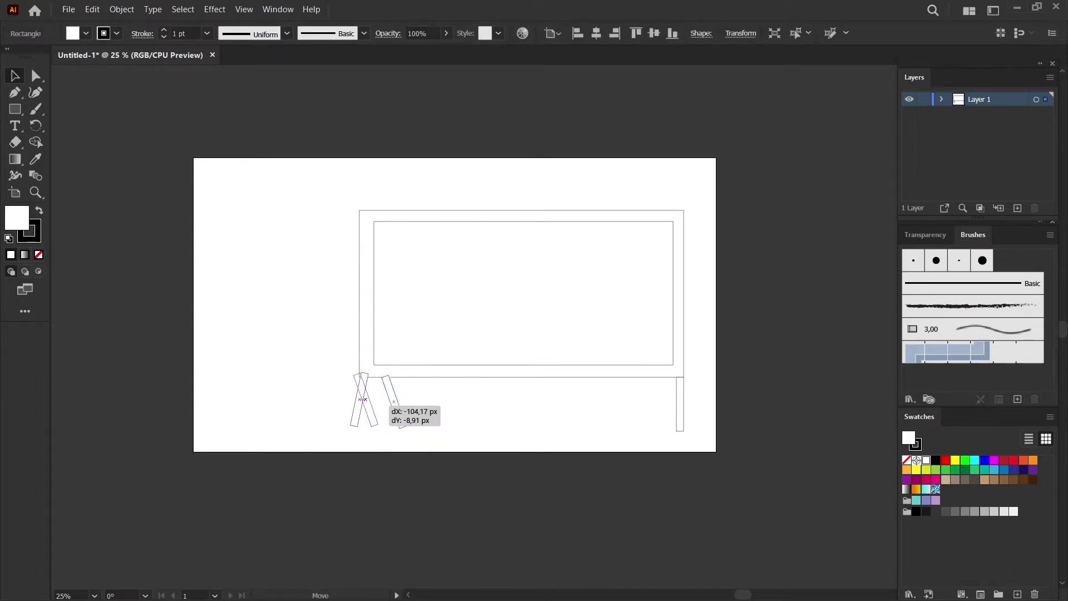
key("ctrl+shift+a")
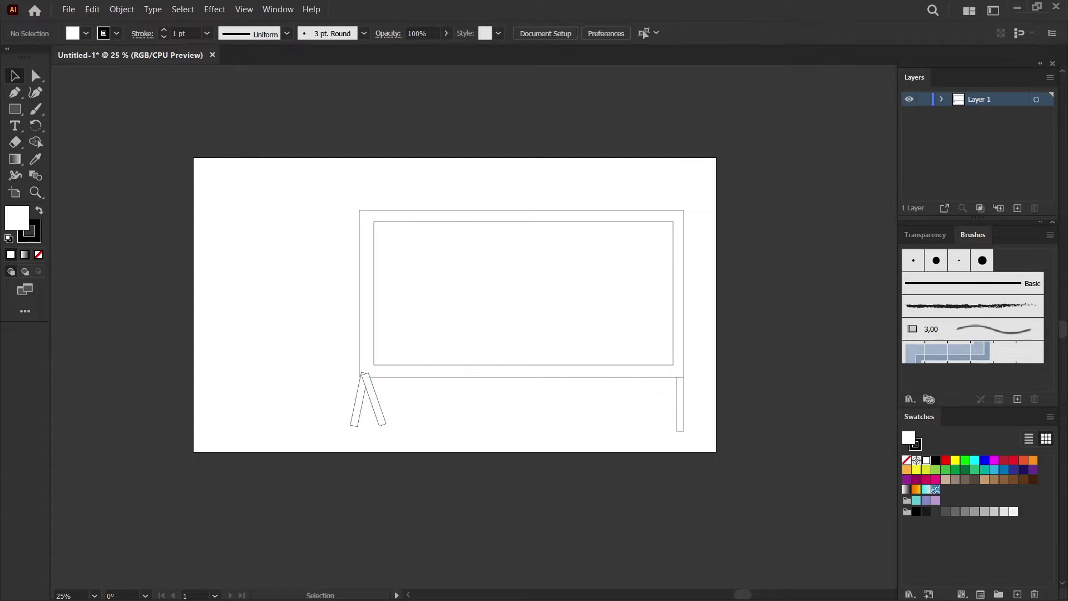
Delete the lone right vertical leg and shift the slanted leg so the tops meet.
left_click(680, 403)
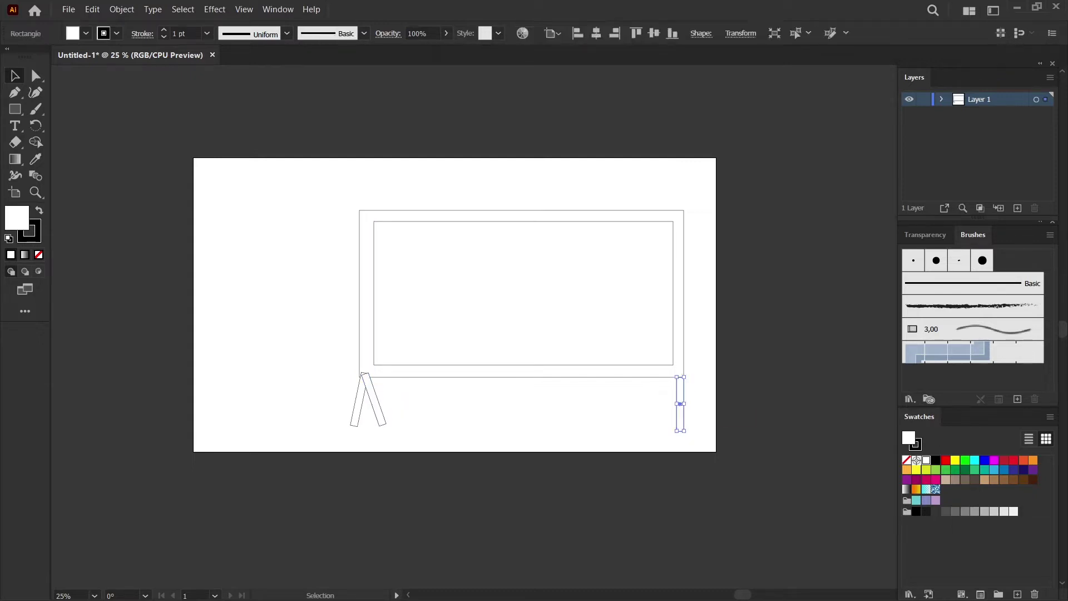
key("Delete")
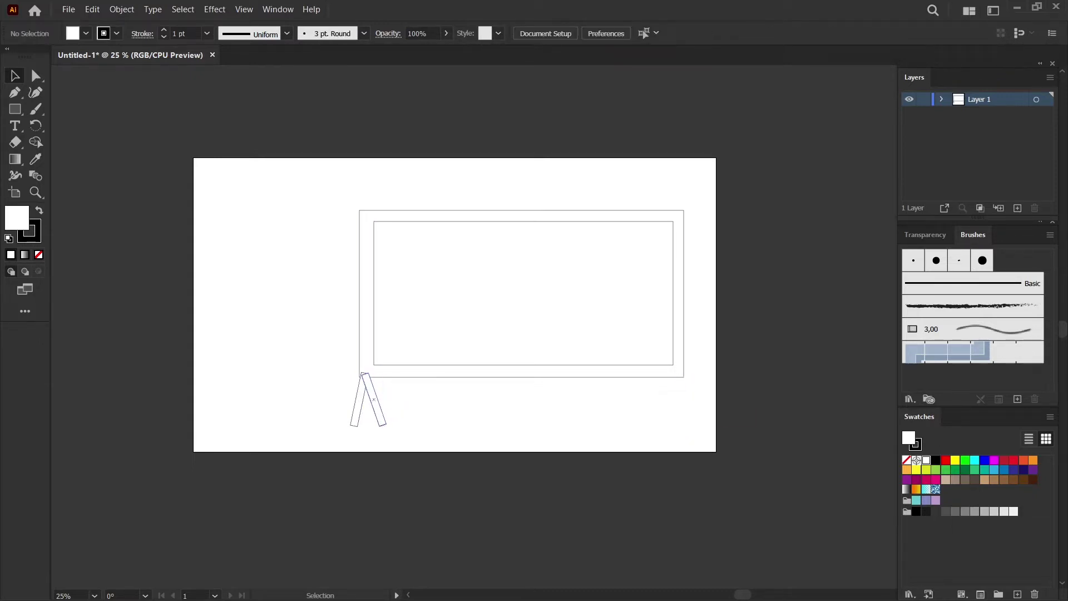
left_click(373, 399)
left_click_drag(373, 399, 374, 400)
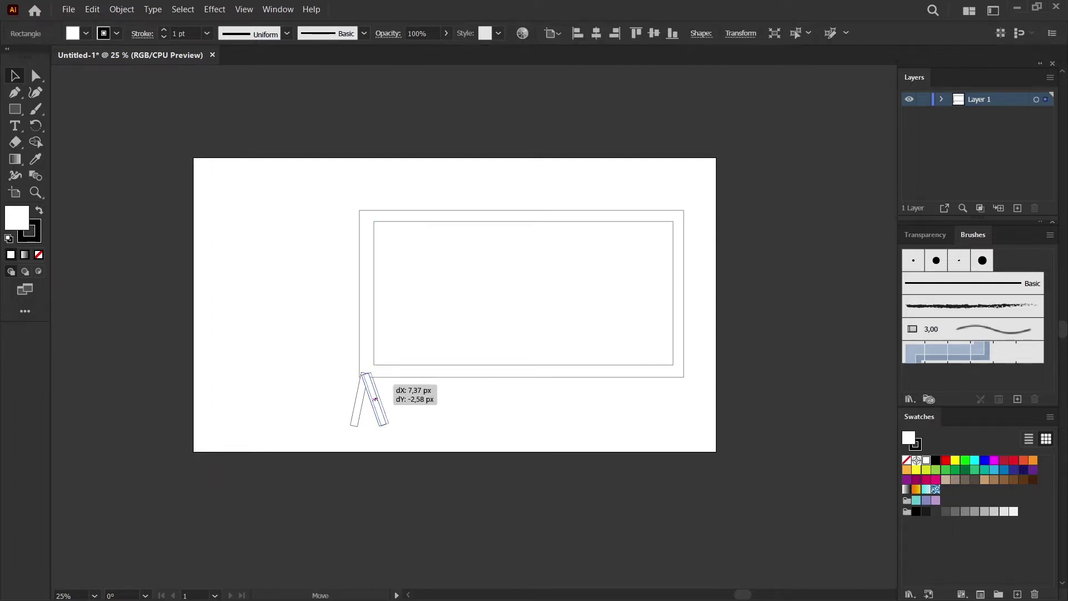
left_click_drag(373, 398, 375, 399)
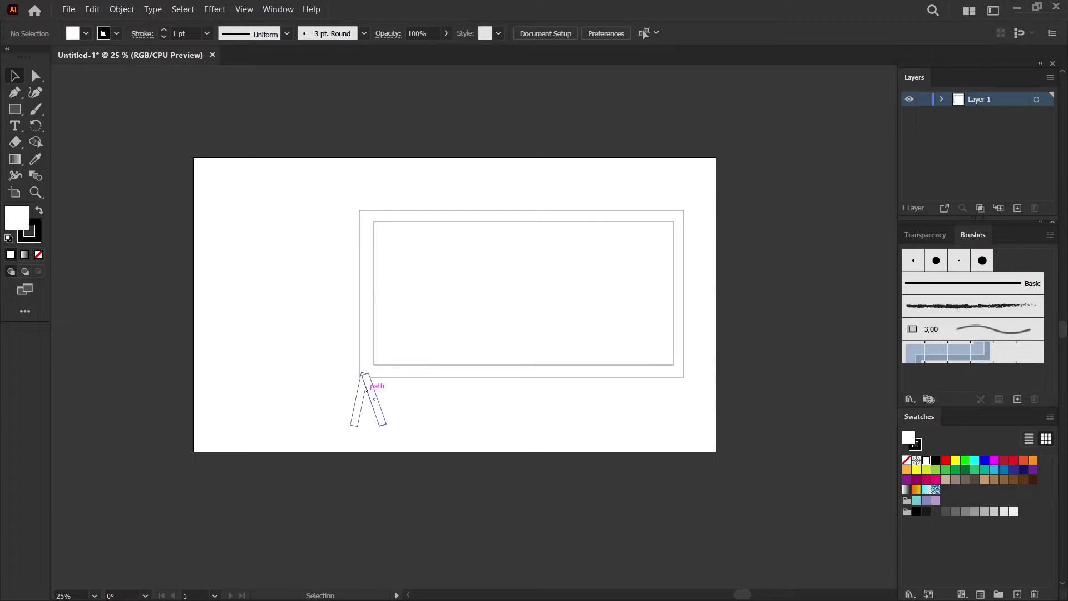
Drag the right leg's top-left anchor along its top edge to meet the left leg at the apex.
scroll(369, 390, "up", 3)
scroll(380, 364, "up", 2)
scroll(380, 364, "up", 1)
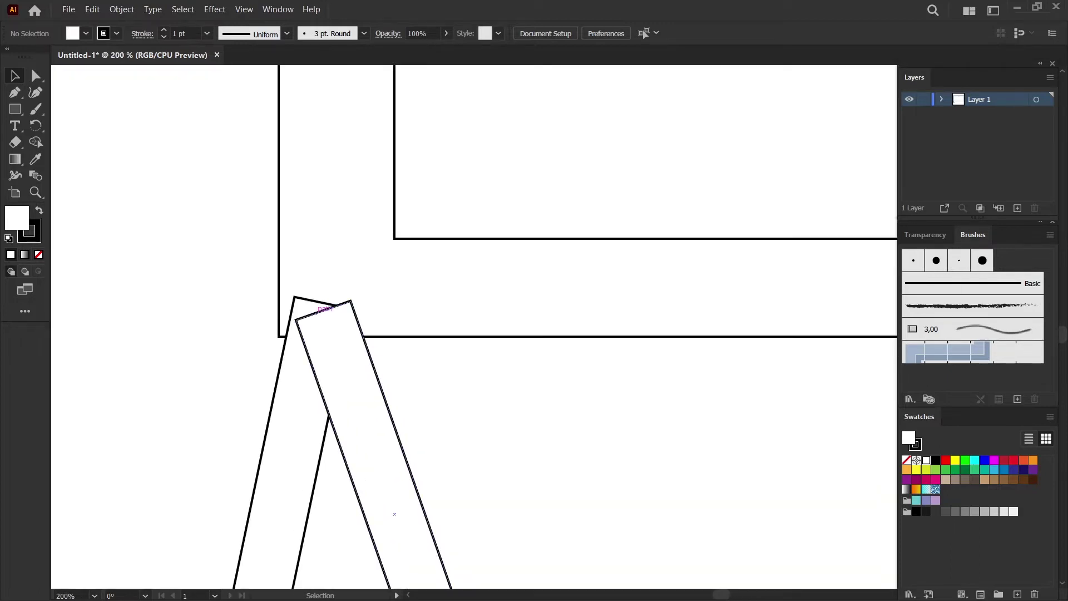
key("a")
left_click(297, 320)
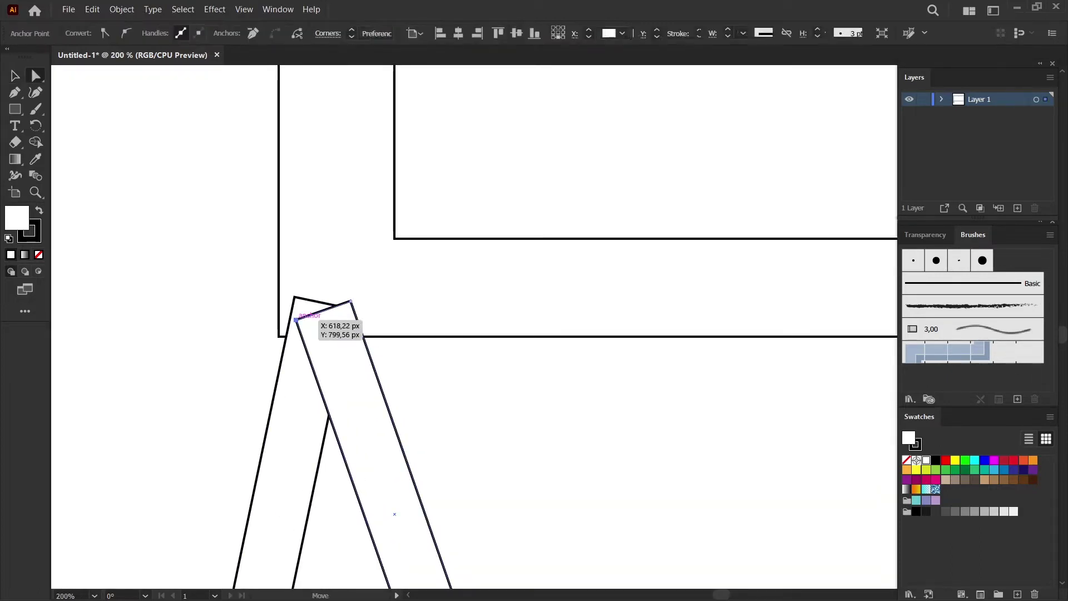
left_click_drag(297, 319, 331, 304)
left_click(417, 500)
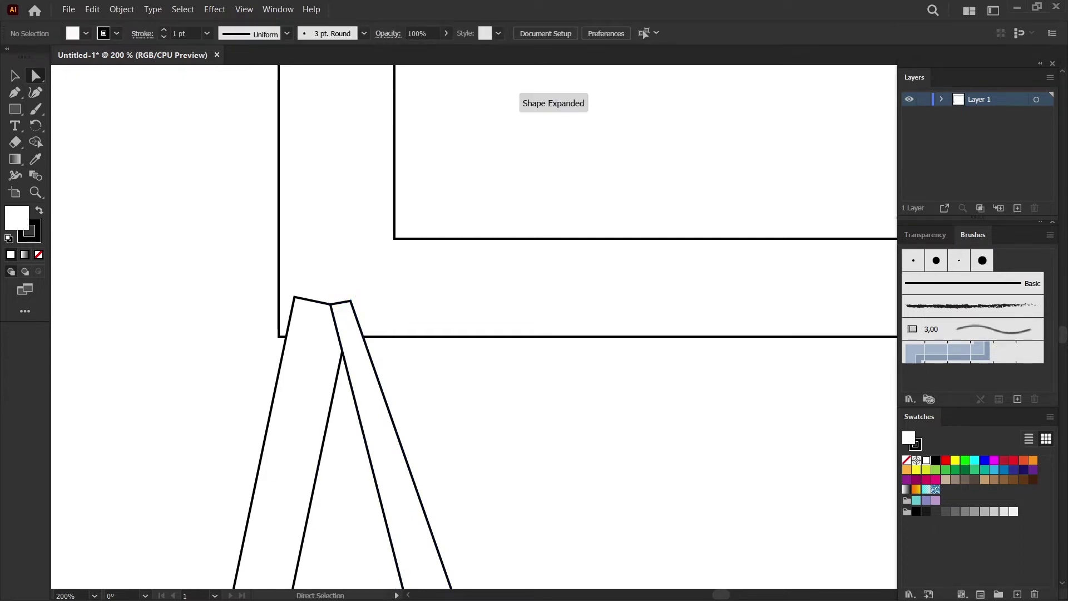
scroll(463, 287, "down", 3, "alt")
scroll(368, 318, "down", 1)
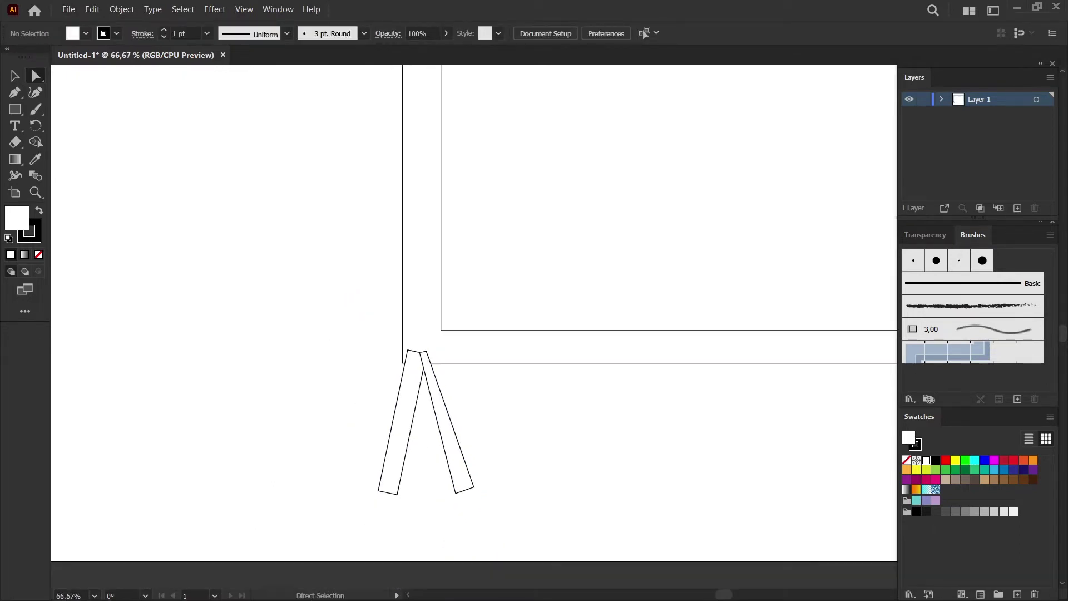
scroll(367, 318, "up", 1)
scroll(368, 318, "up", 2)
scroll(368, 318, "up", 2)
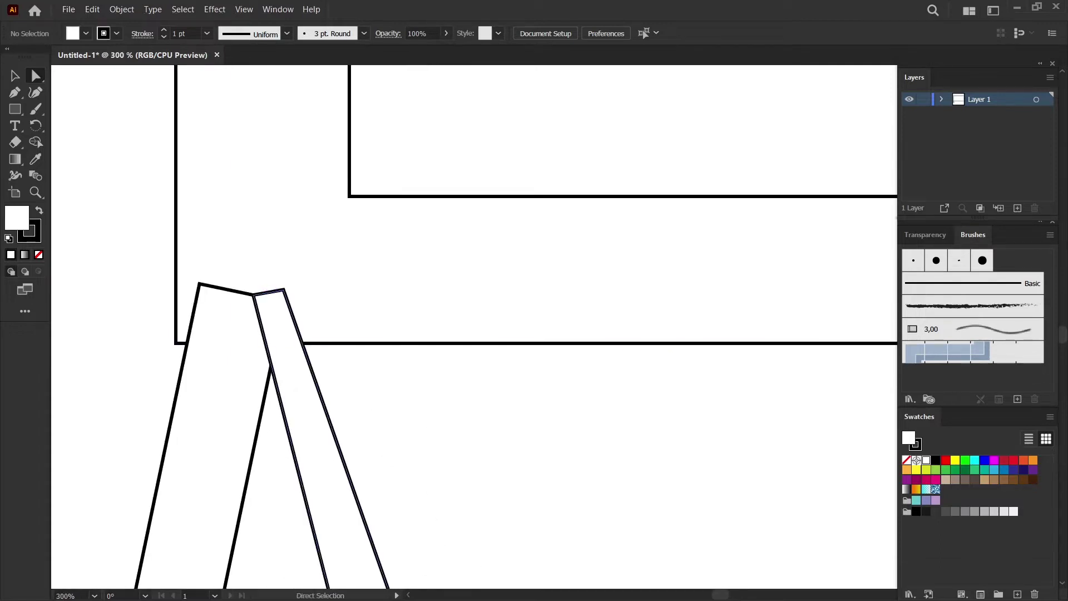
scroll(391, 375, "down", 1, "alt")
scroll(391, 376, "down", 1, "alt")
scroll(390, 375, "down", 2, "alt")
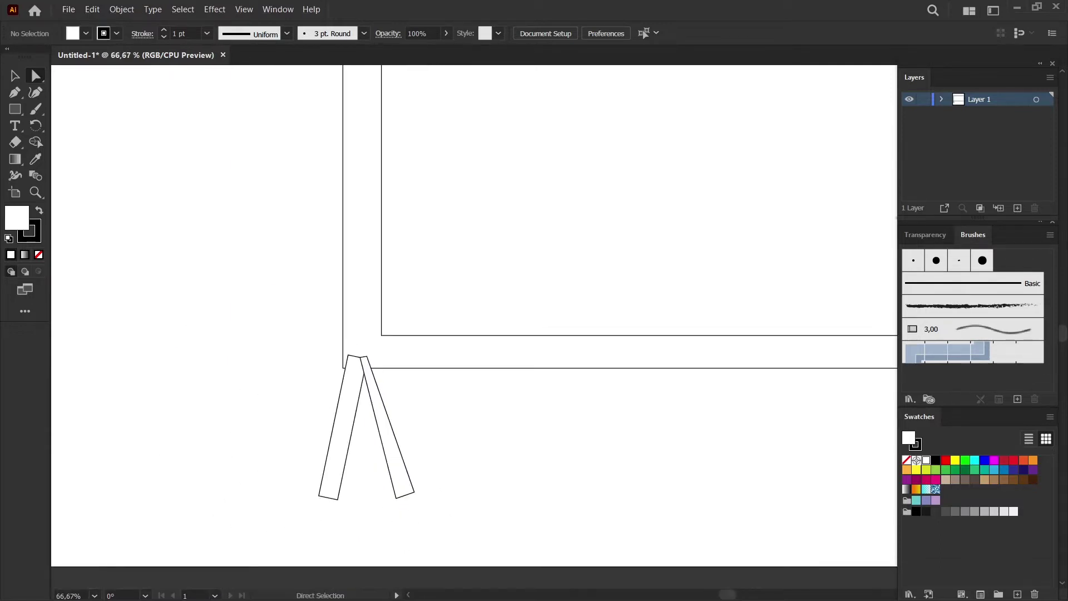
Group the two slanted left legs together.
left_click_drag(229, 414, 464, 457)
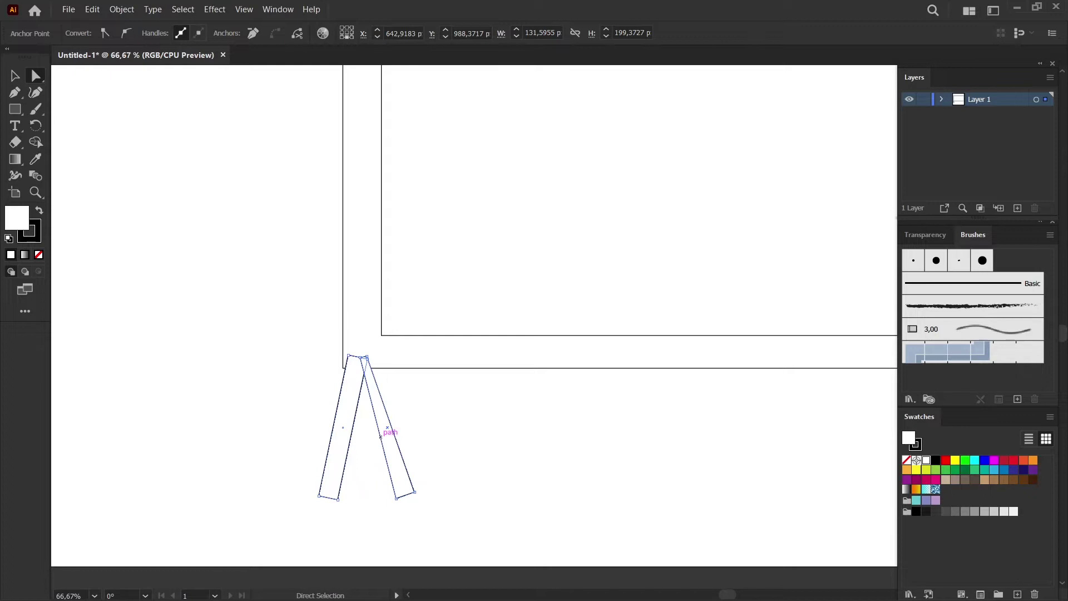
left_click_drag(387, 427, 588, 427, "alt")
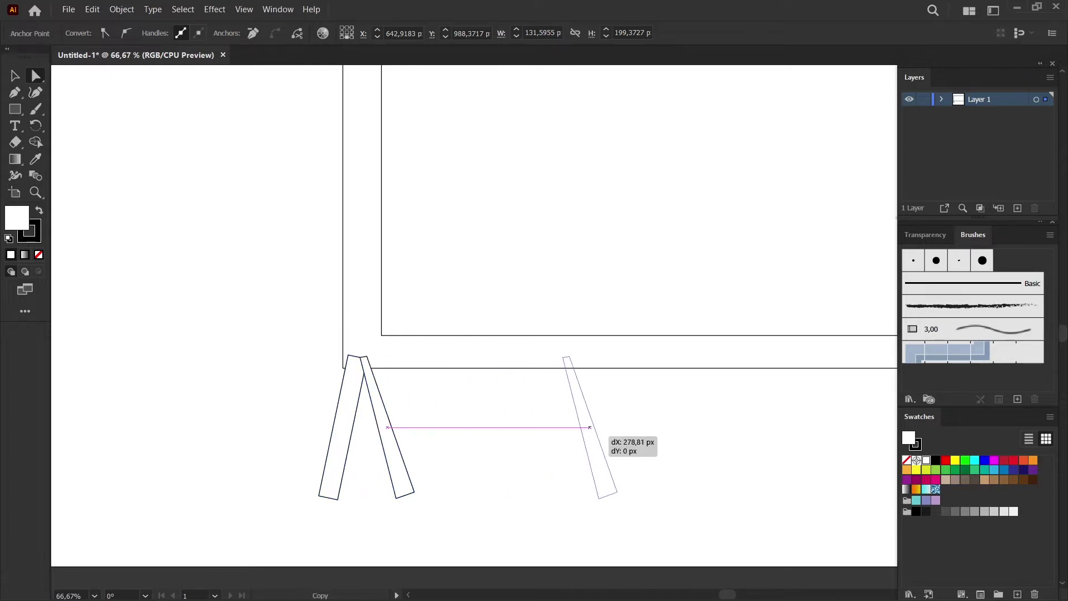
key("ctrl+shift+a")
key("ctrl+z")
left_click_drag(502, 494, 266, 413)
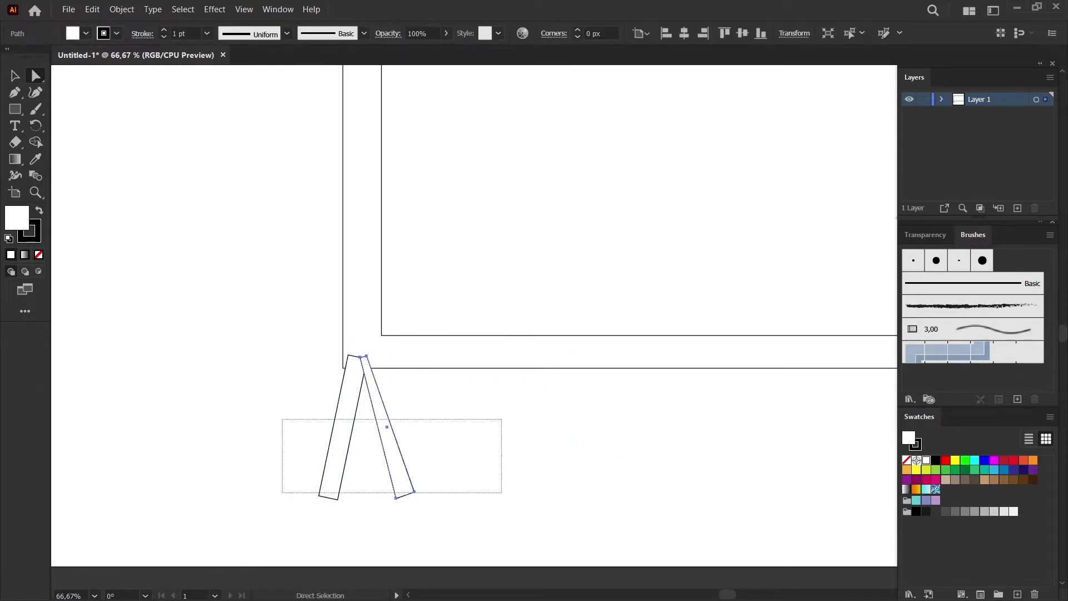
right_click(265, 414)
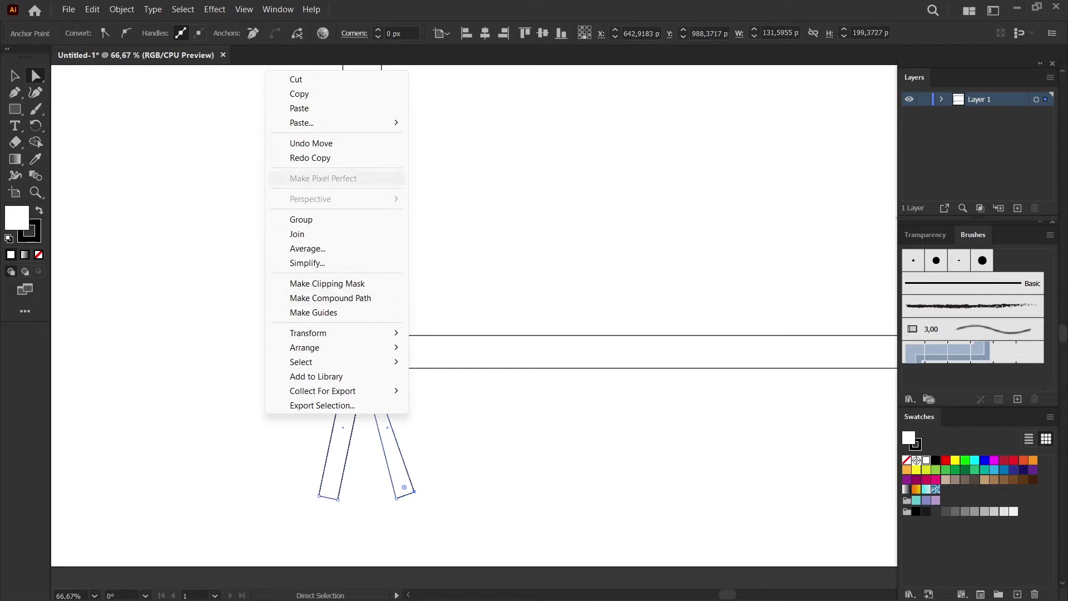
left_click(301, 219)
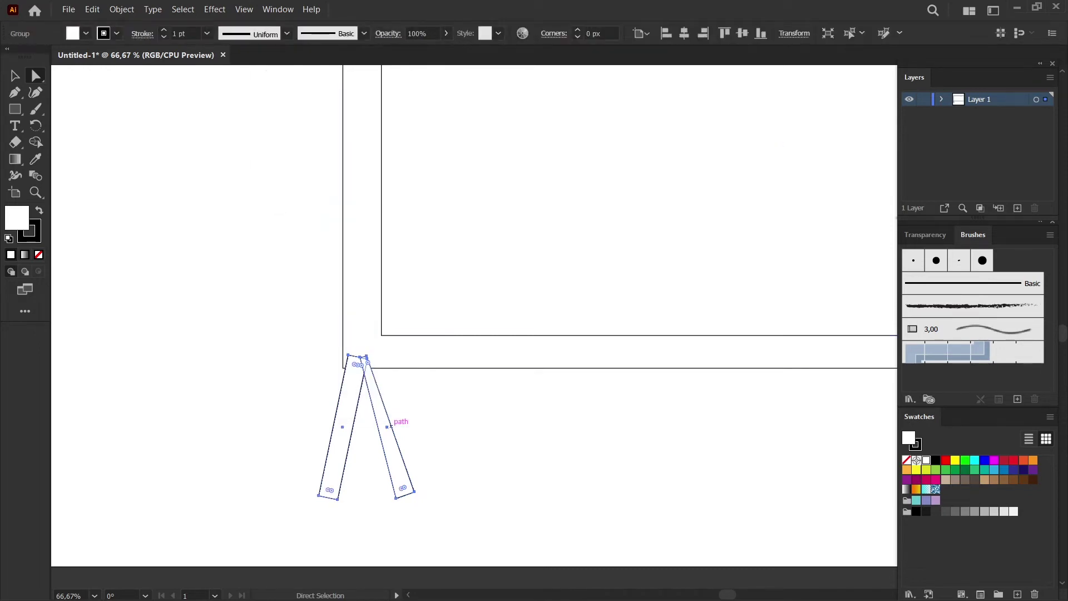
Duplicate the leg group and position the copy under the TV frame's bottom-right corner.
left_click_drag(364, 390, 548, 409)
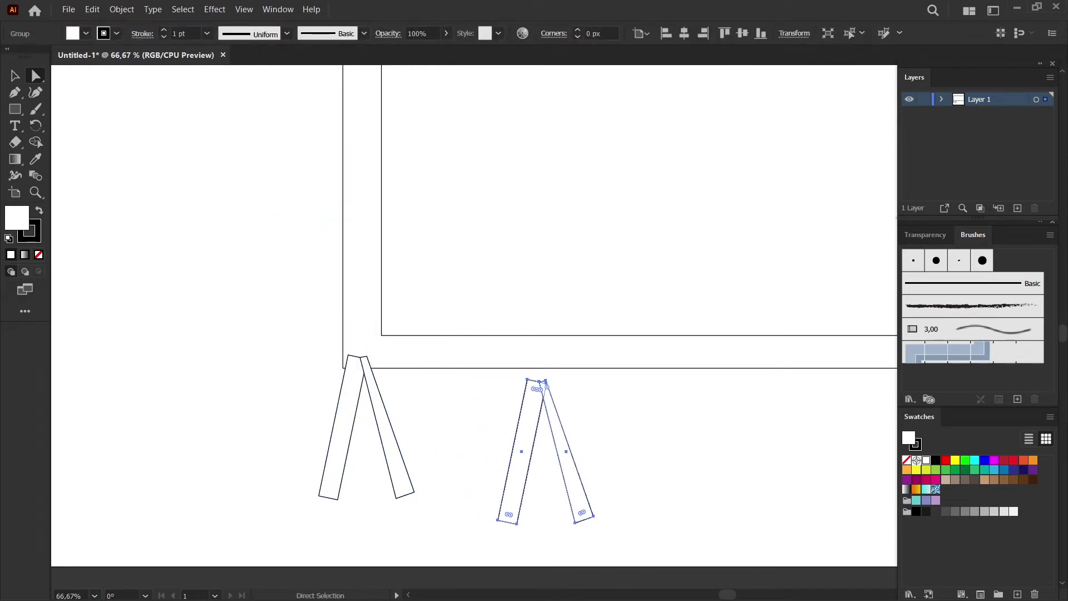
key("ctrl+minus")
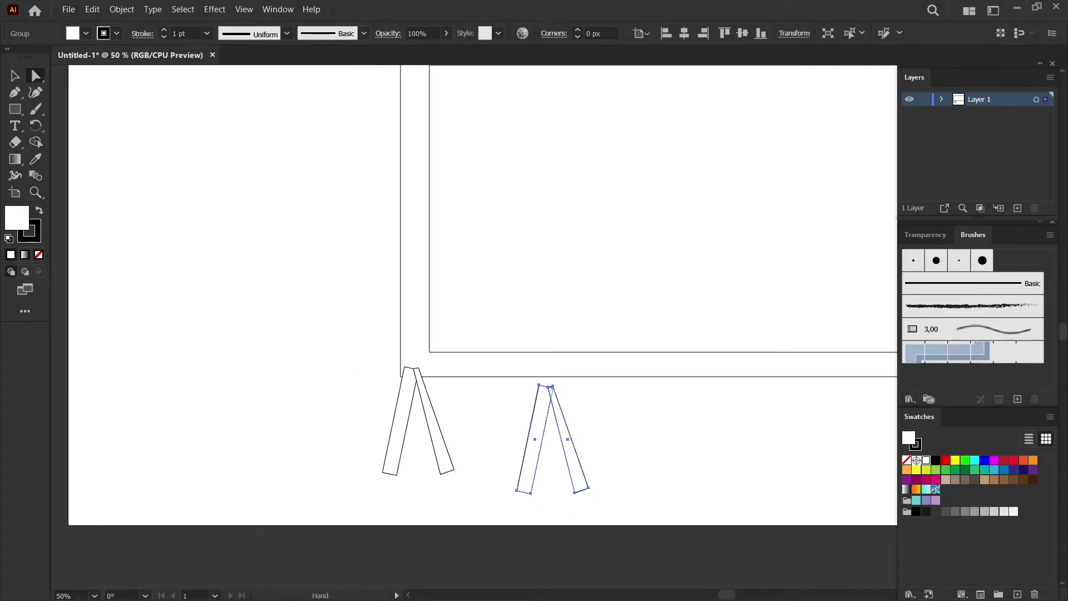
left_click_drag(472, 278, 372, 301)
key("ctrl+minus")
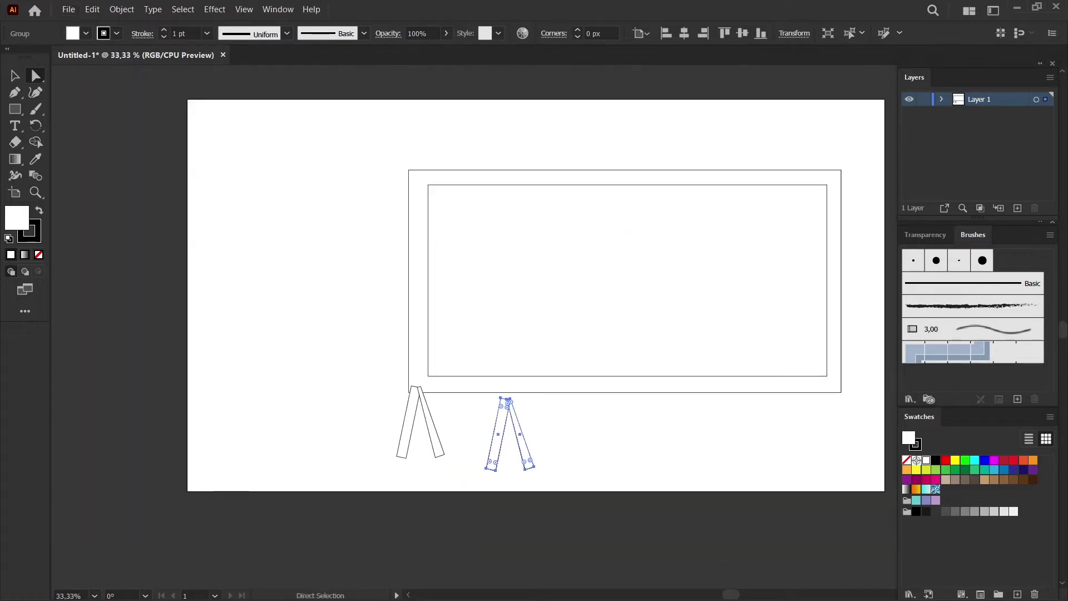
left_click_drag(504, 428, 445, 441)
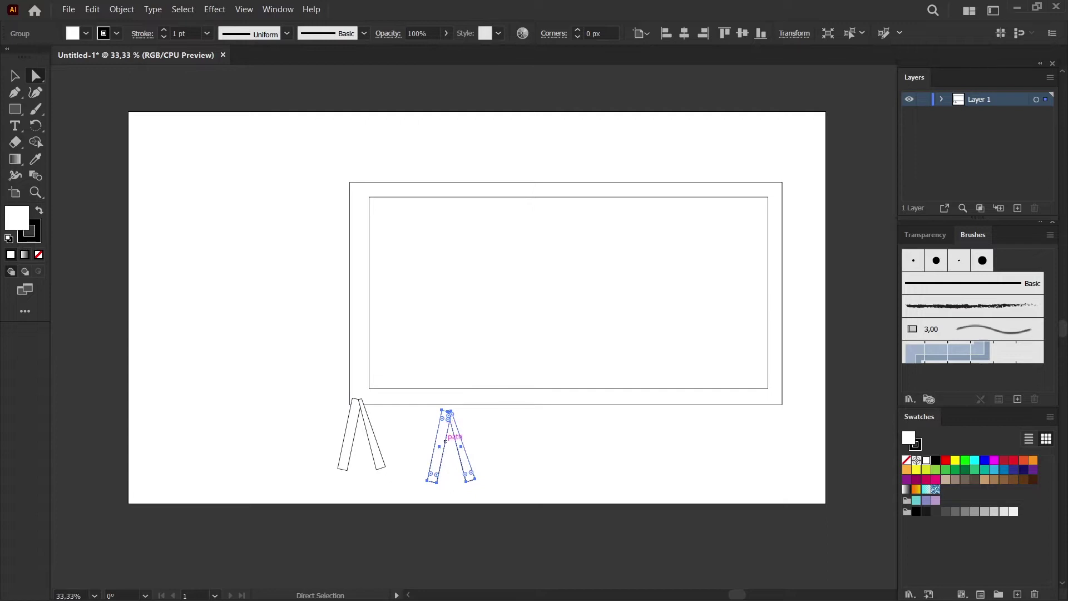
key("v")
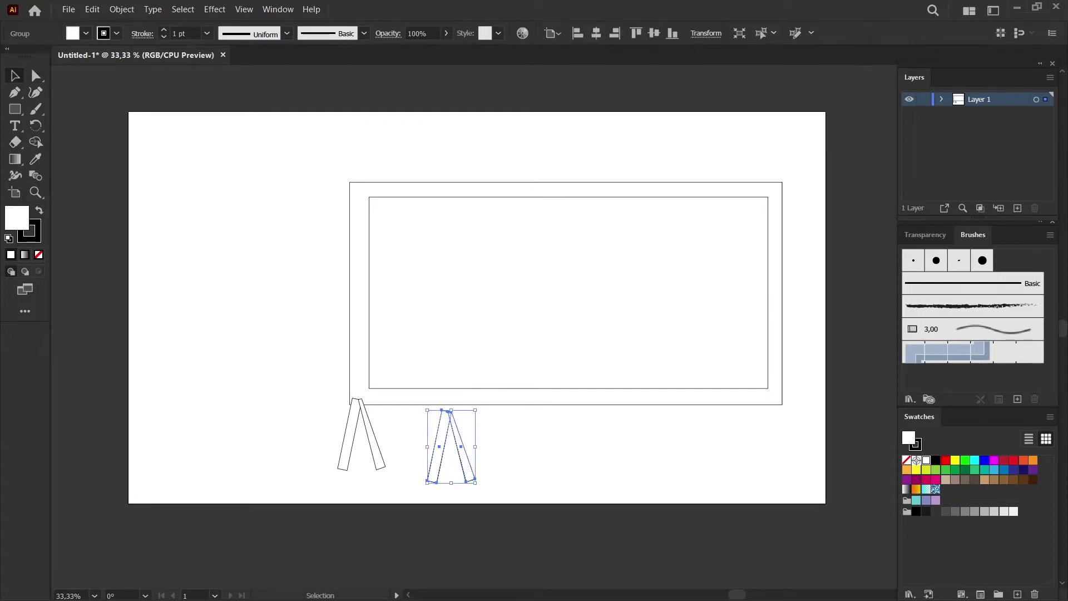
left_click_drag(440, 481, 795, 440)
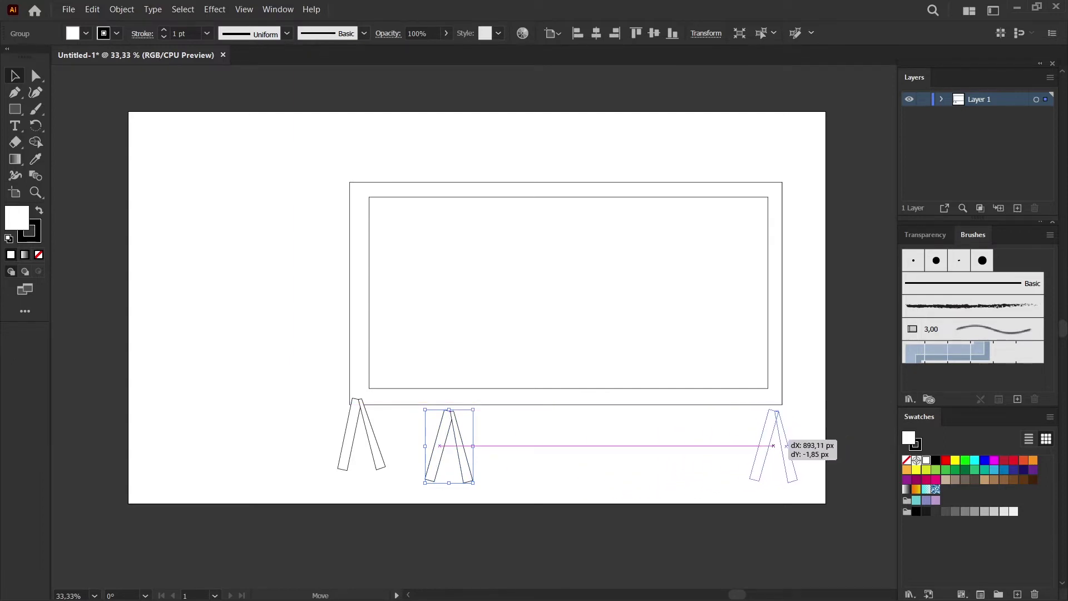
left_click_drag(794, 441, 786, 441)
left_click_drag(773, 404, 774, 404)
left_click(788, 384)
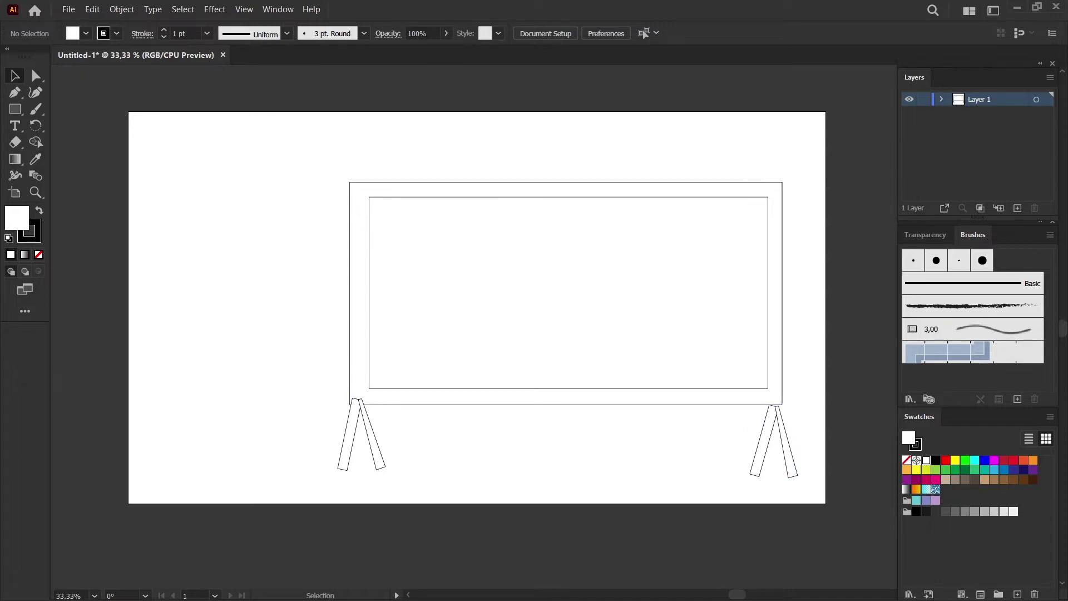
Move the right leg pair up about 10 px until it snaps to the frame corner.
left_click_drag(774, 435, 775, 429)
key("ctrl+shift+a")
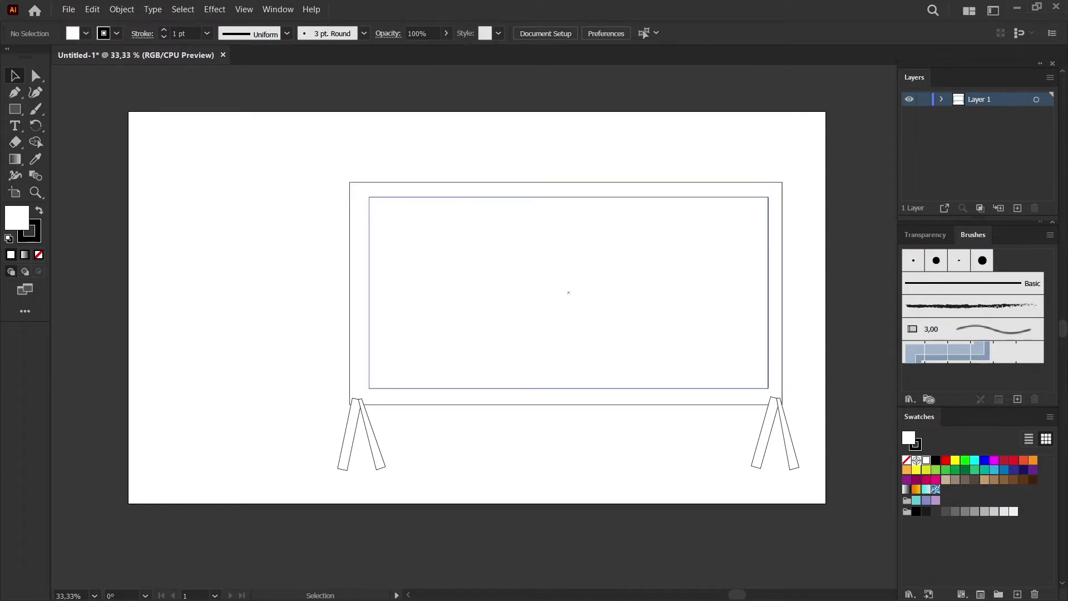
scroll(462, 306, "right", 1)
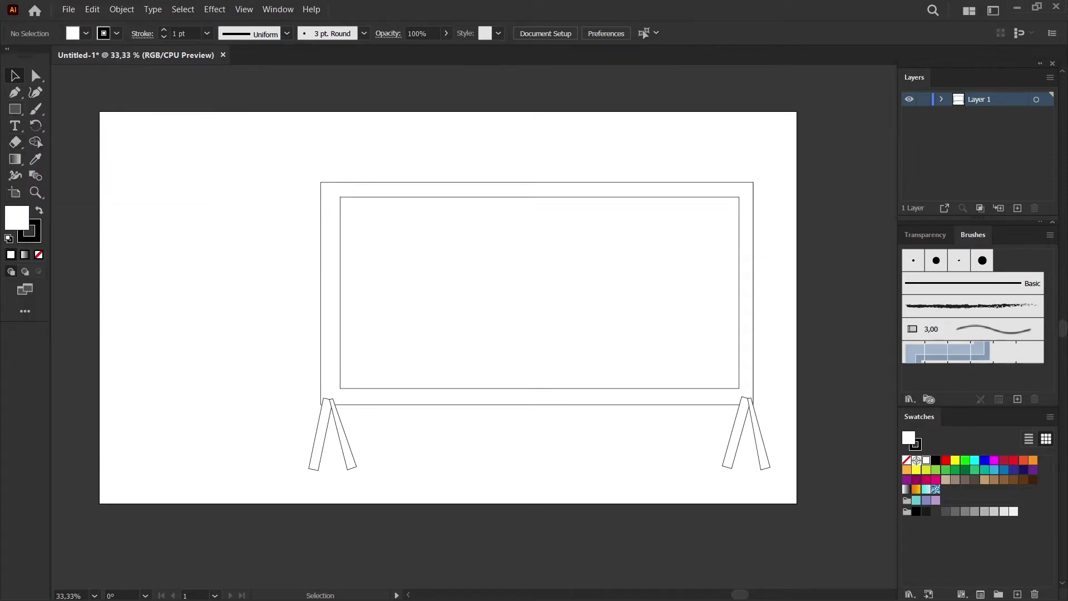
left_click(15, 109)
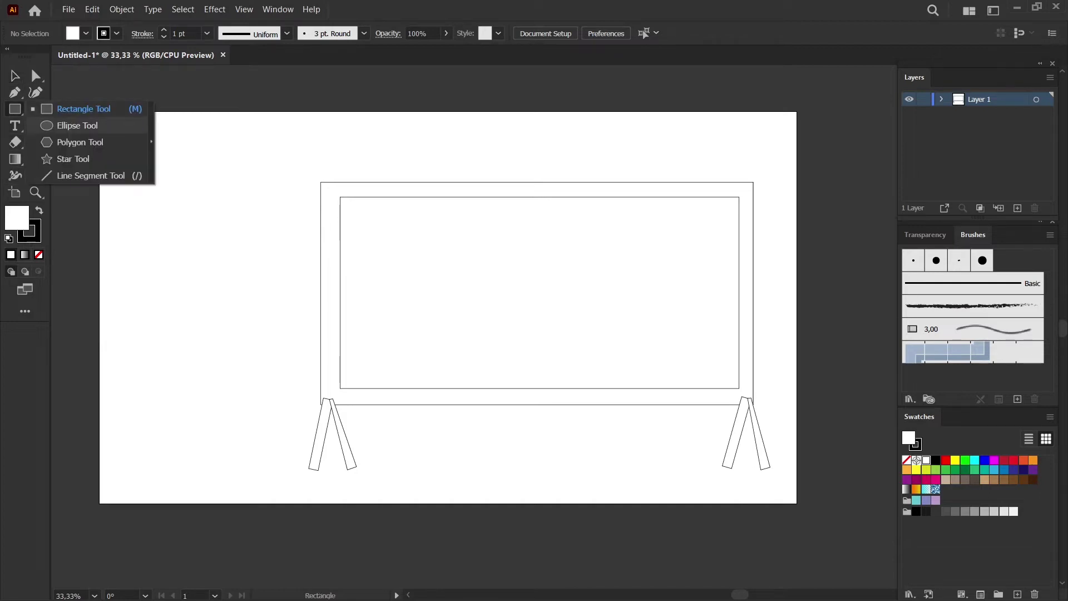
left_click(77, 125)
mouse_move(198, 166)
left_mouse_down()
mouse_move(277, 325)
mouse_move(287, 307)
left_mouse_up()
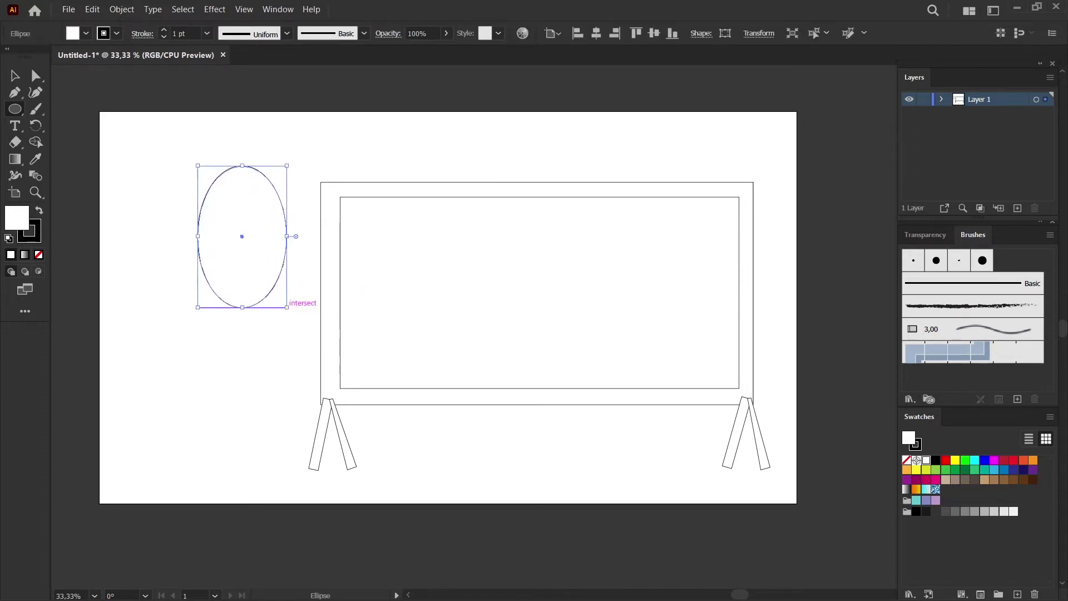
key("a")
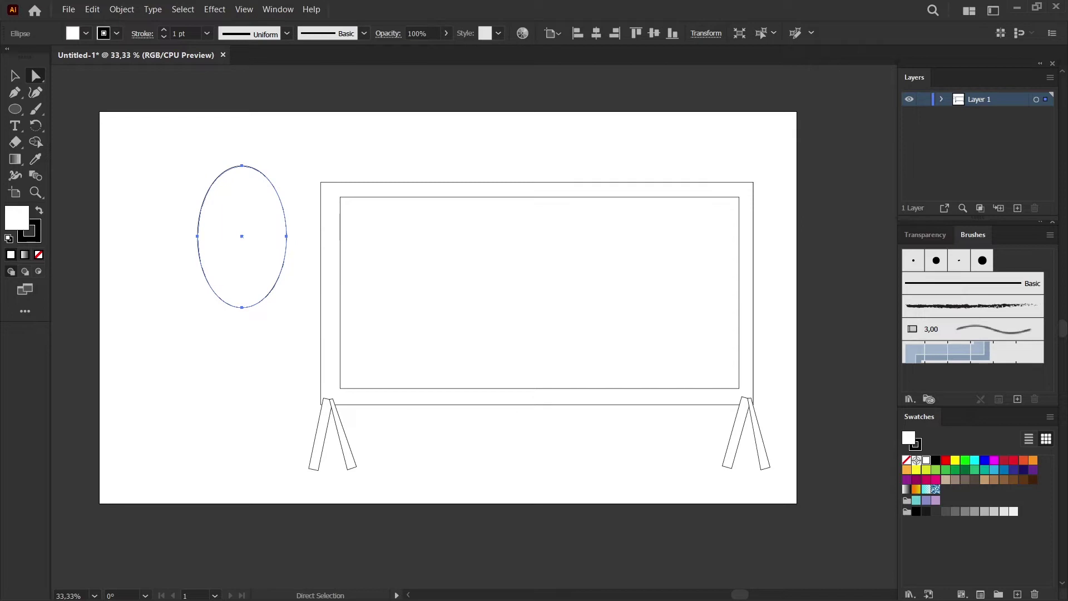
left_click(198, 236)
left_click_drag(198, 236, 287, 237)
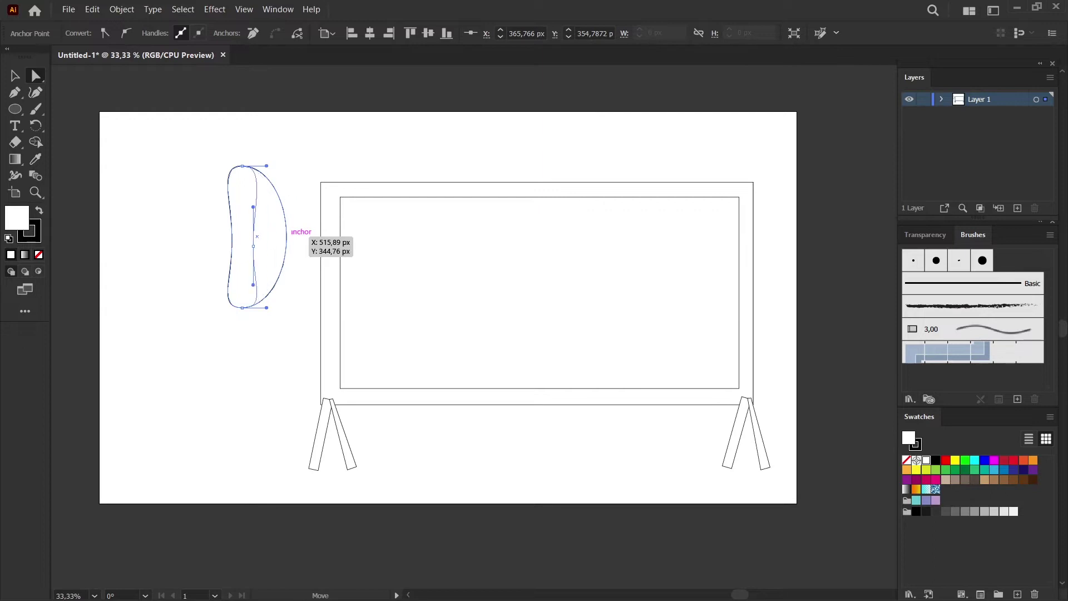
key("ctrl+z")
key("ctrl+shift+a")
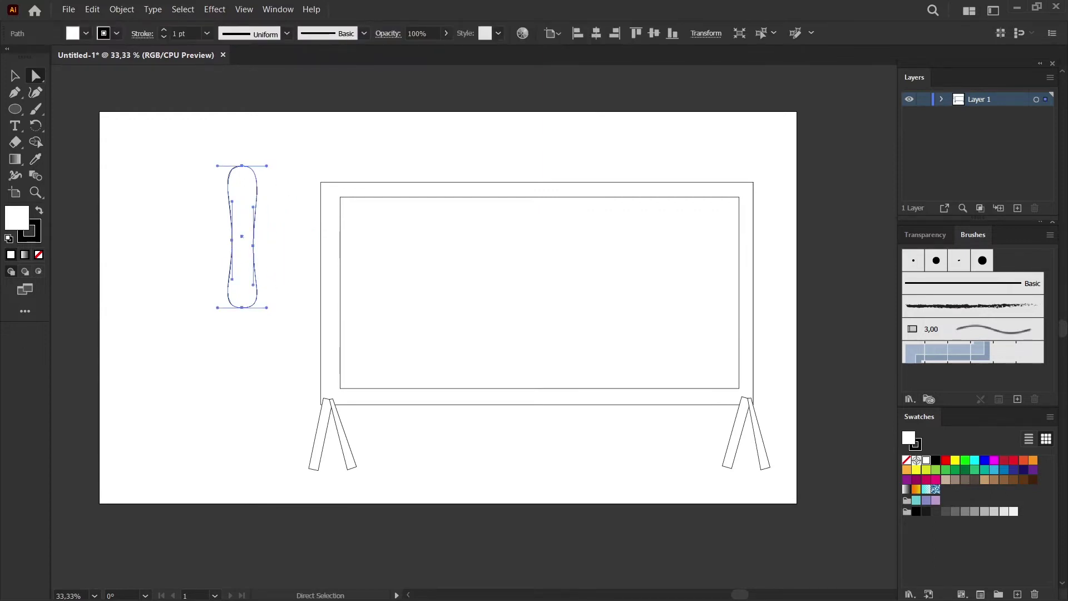
left_click_drag(257, 239, 273, 239)
key("ctrl+shift+a")
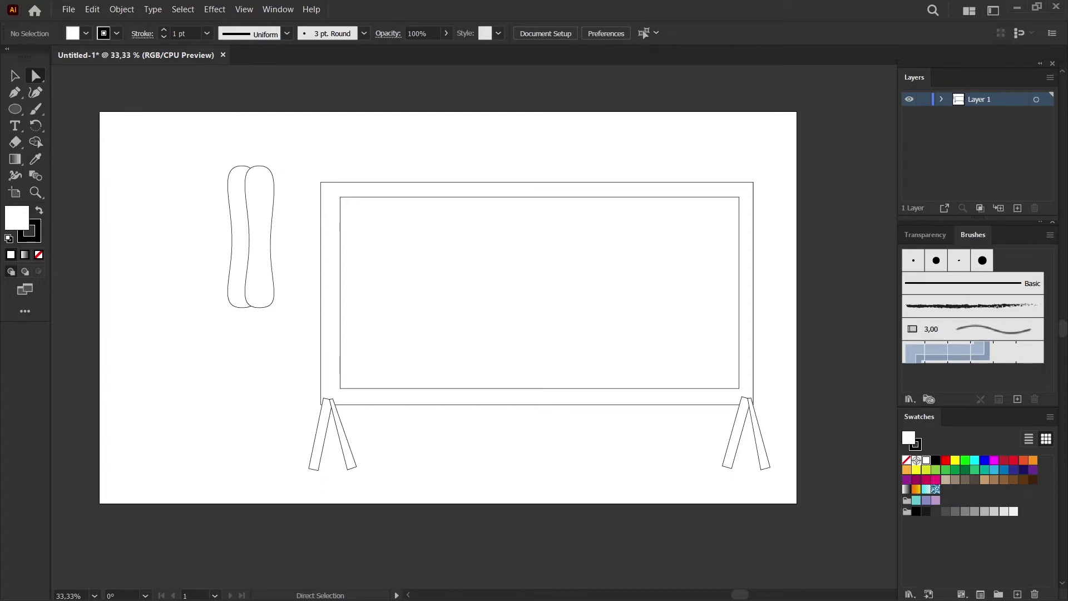
key("ctrl+z")
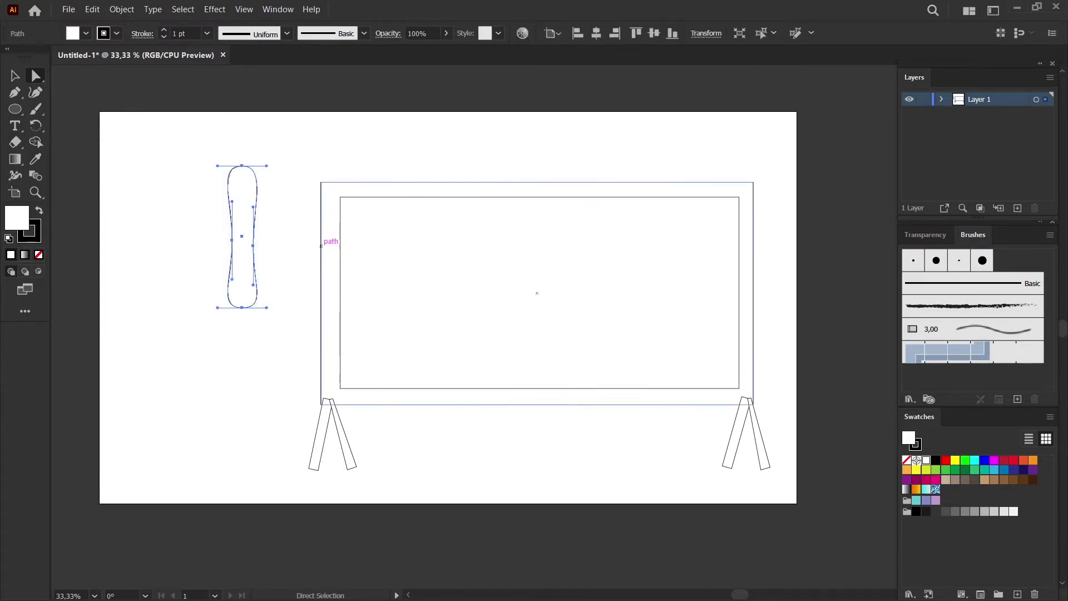
left_click(289, 245)
left_click_drag(245, 236, 238, 277)
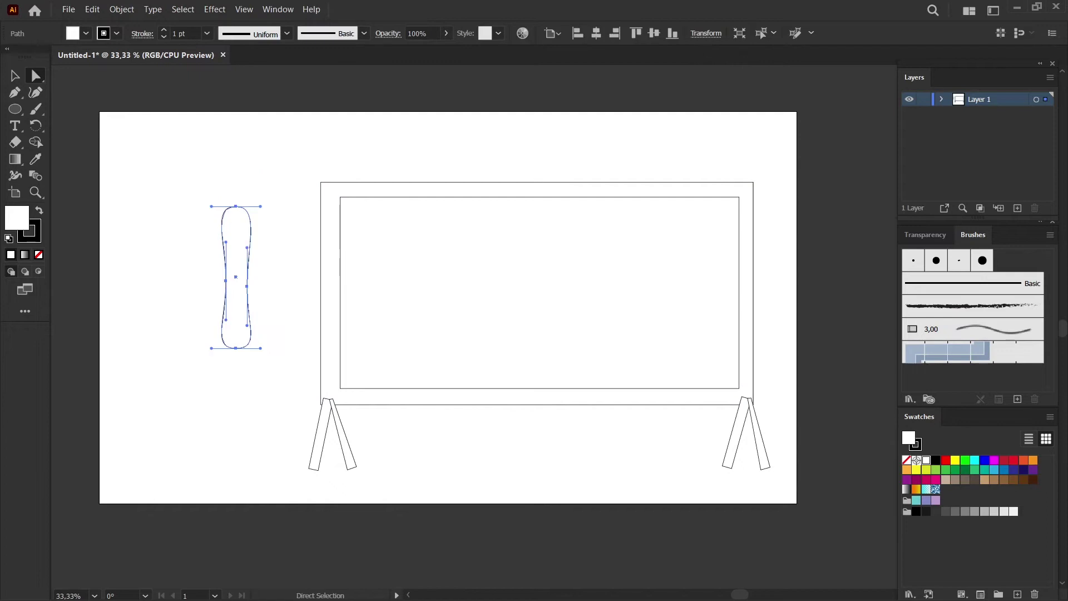
key("Delete")
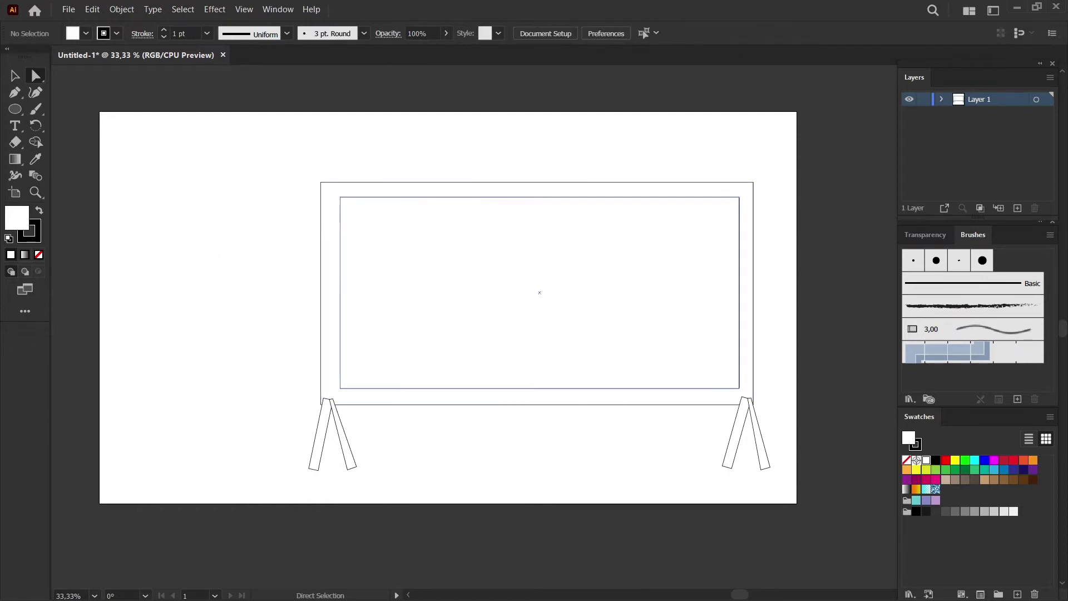
Draw a small circle and move it into the TV's bottom-left bezel.
key("l")
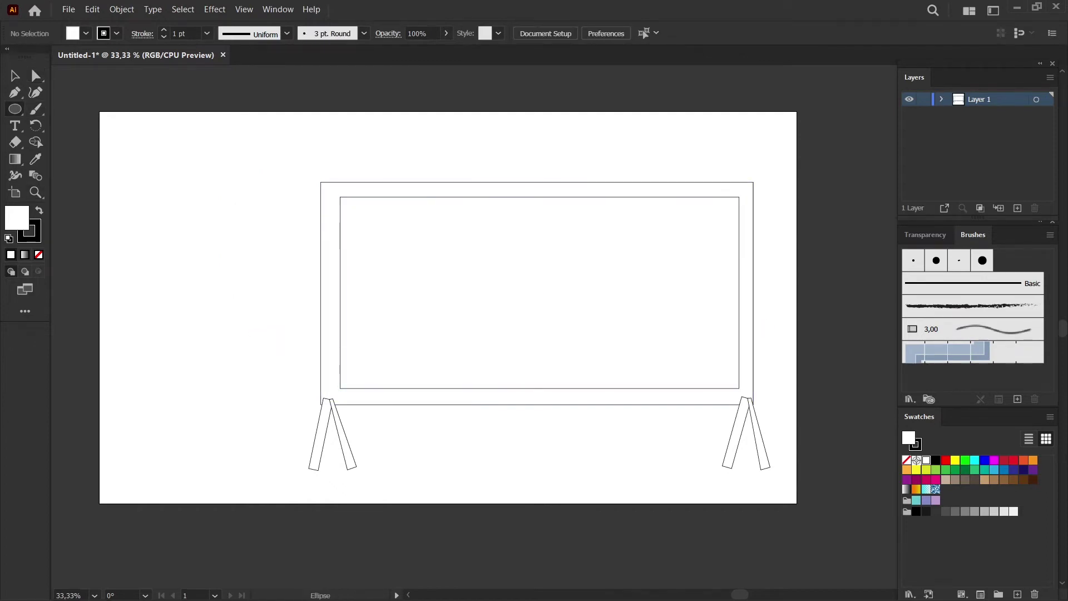
left_click_drag(207, 268, 222, 283)
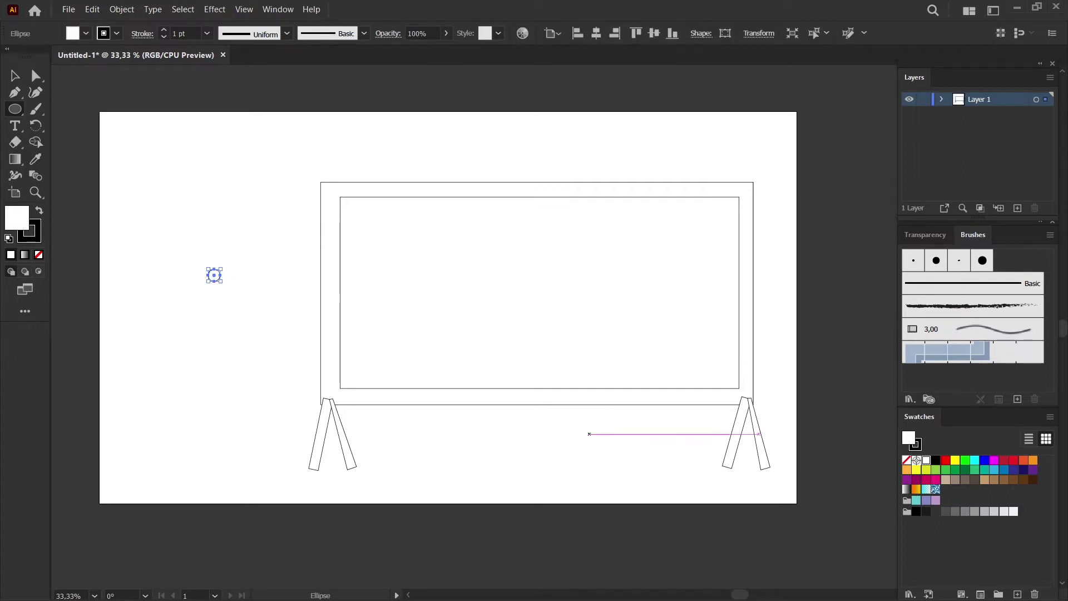
key("v")
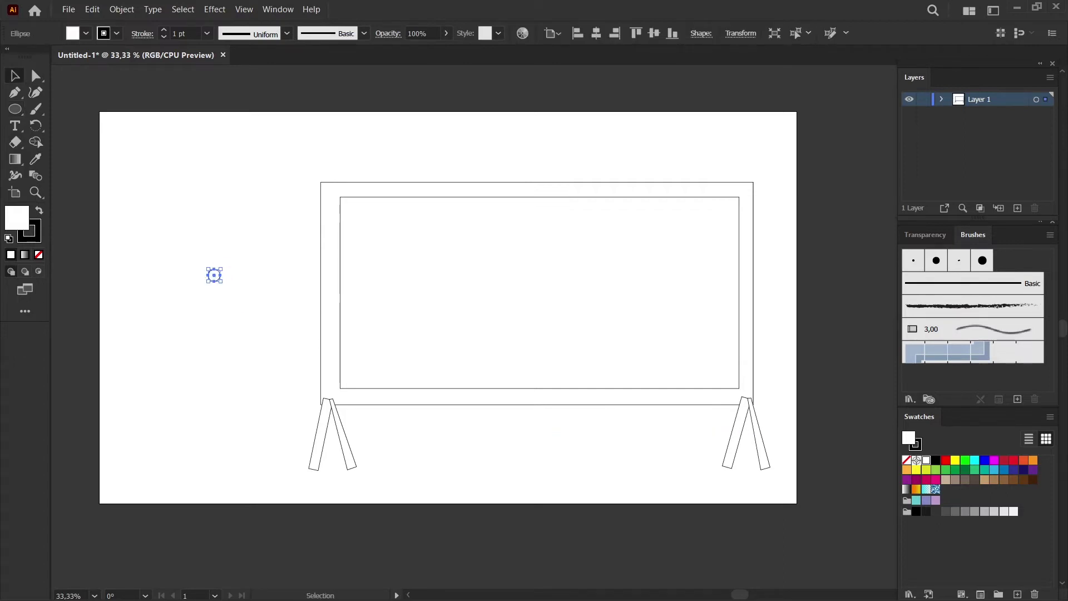
left_click_drag(340, 311, 353, 397)
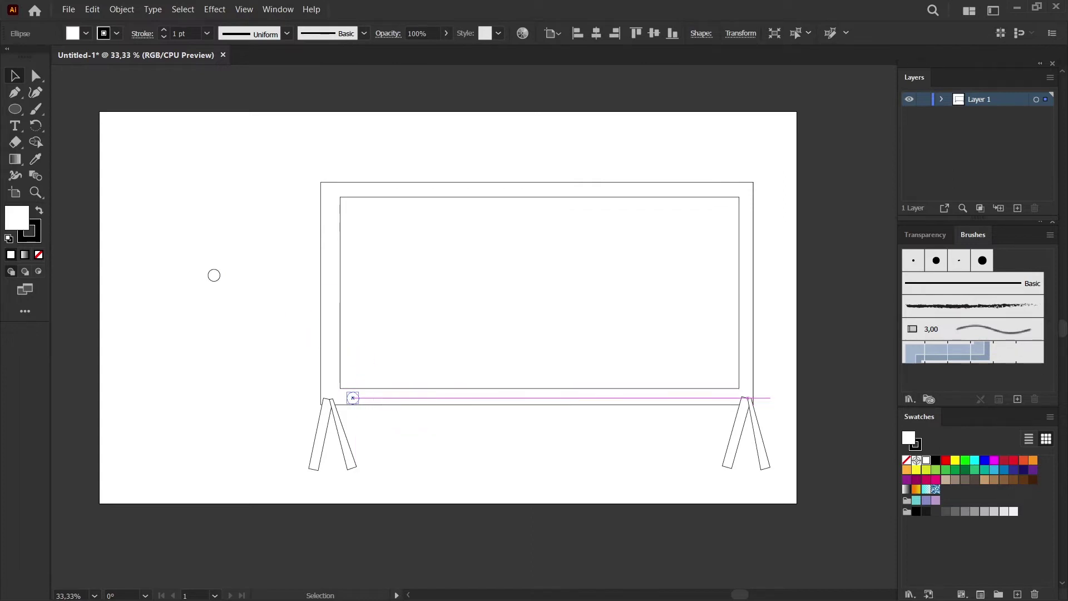
key("ctrl+shift+a")
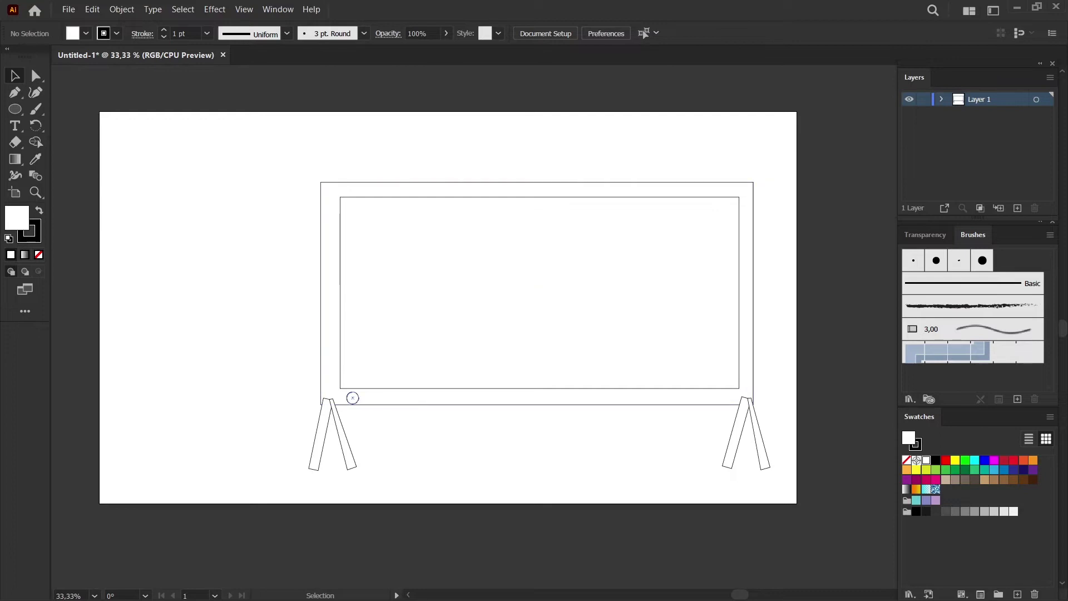
Fine-tune the circle button's position within the bottom bezel near the left corner.
left_click(352, 398)
left_click_drag(353, 397, 357, 391)
key("ctrl+shift+a")
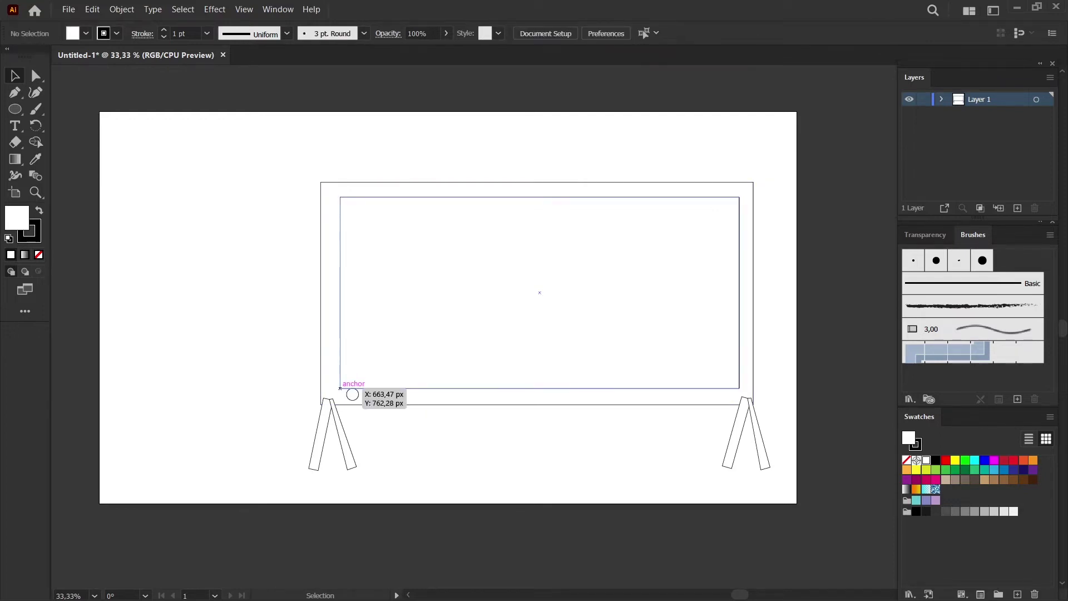
left_click(357, 391)
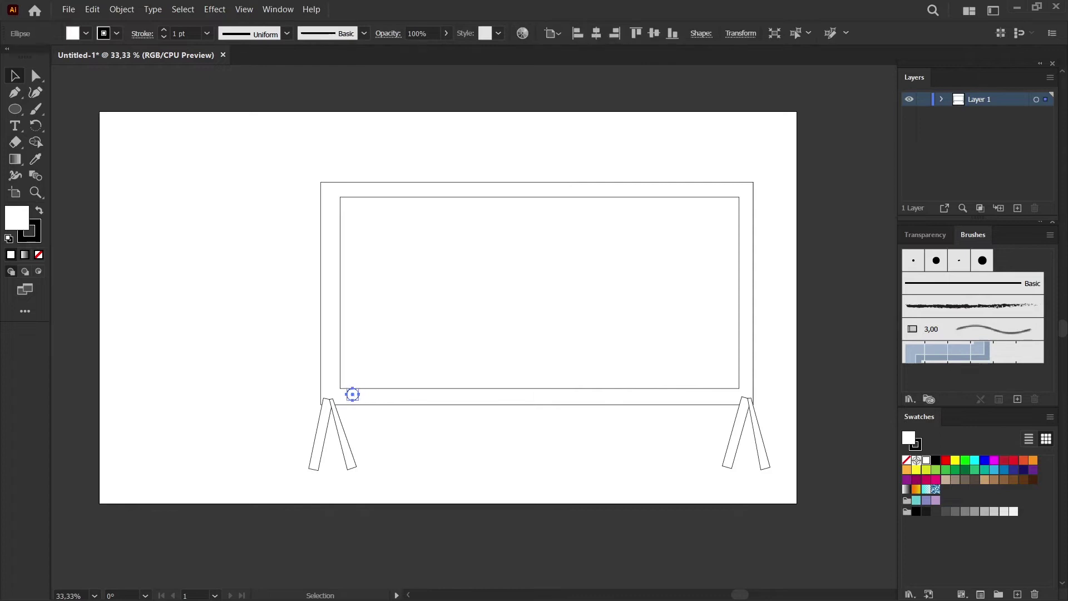
left_click_drag(353, 394, 352, 395)
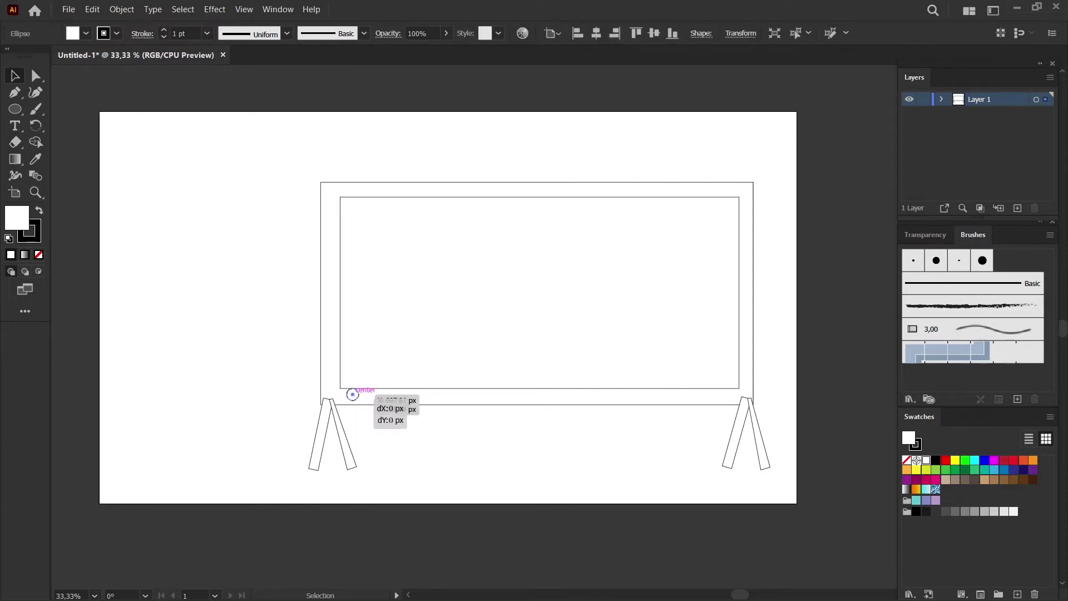
left_click_drag(353, 394, 352, 398)
key("ctrl+shift+a")
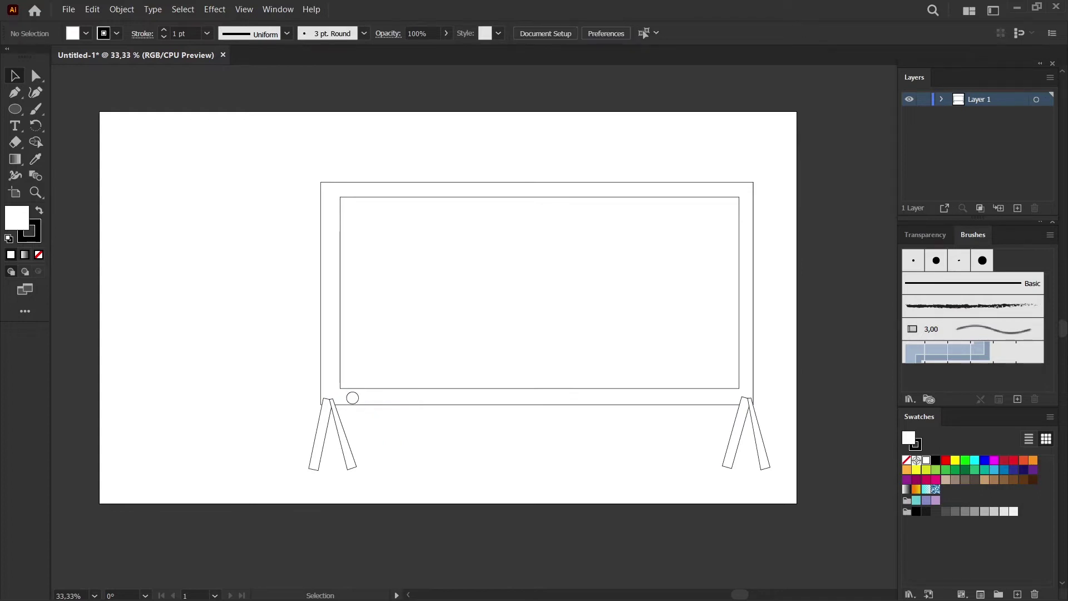
left_click(15, 108)
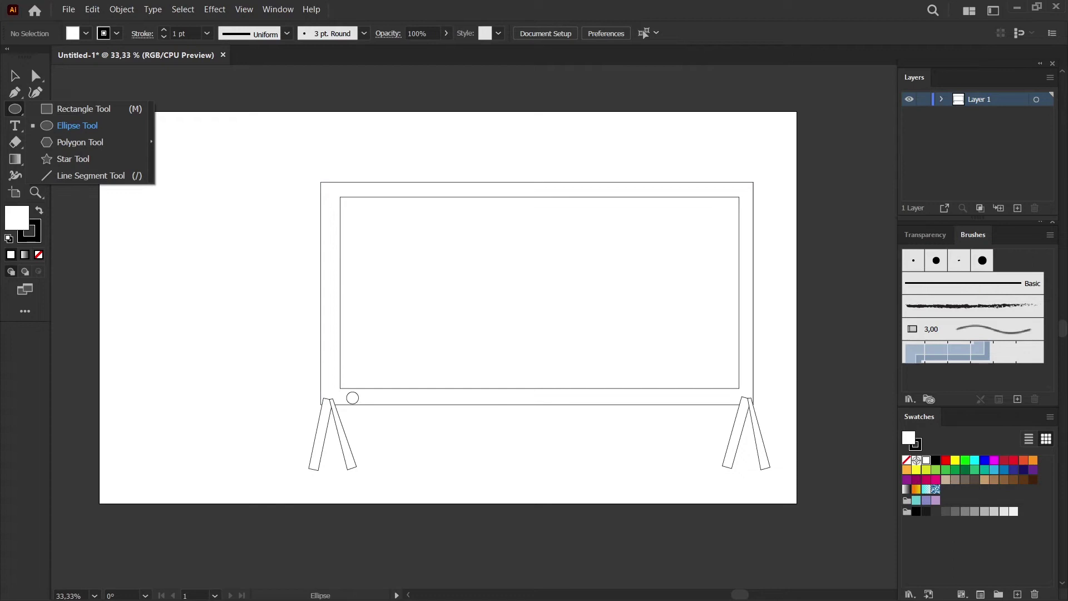
Draw a thin bar in the bottom bezel right of the button and stretch its right end into a taper.
left_click(84, 108)
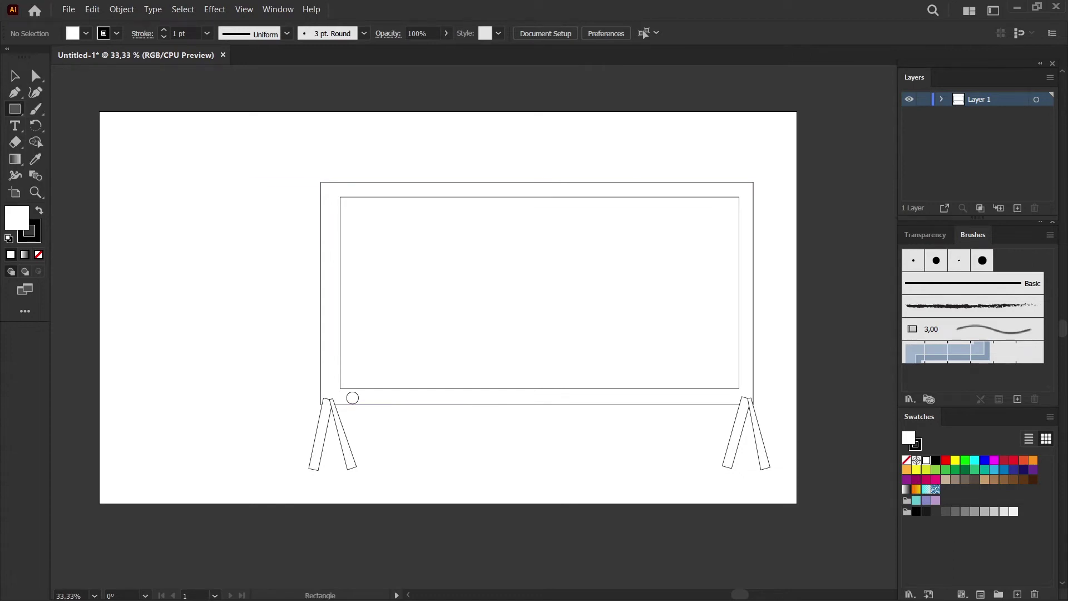
left_click_drag(458, 395, 594, 398)
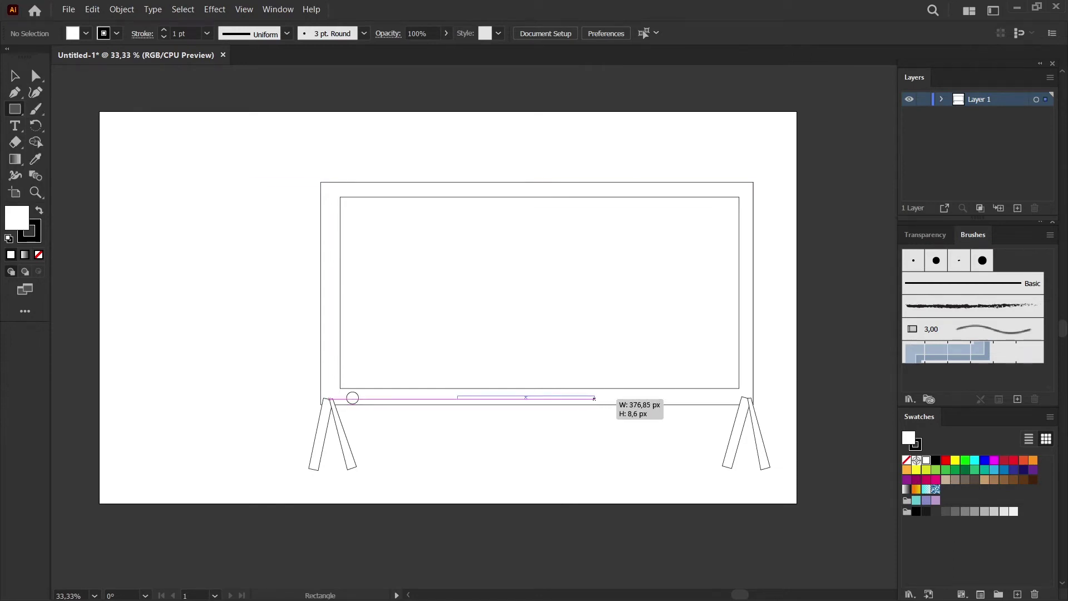
key("a")
left_click(591, 452)
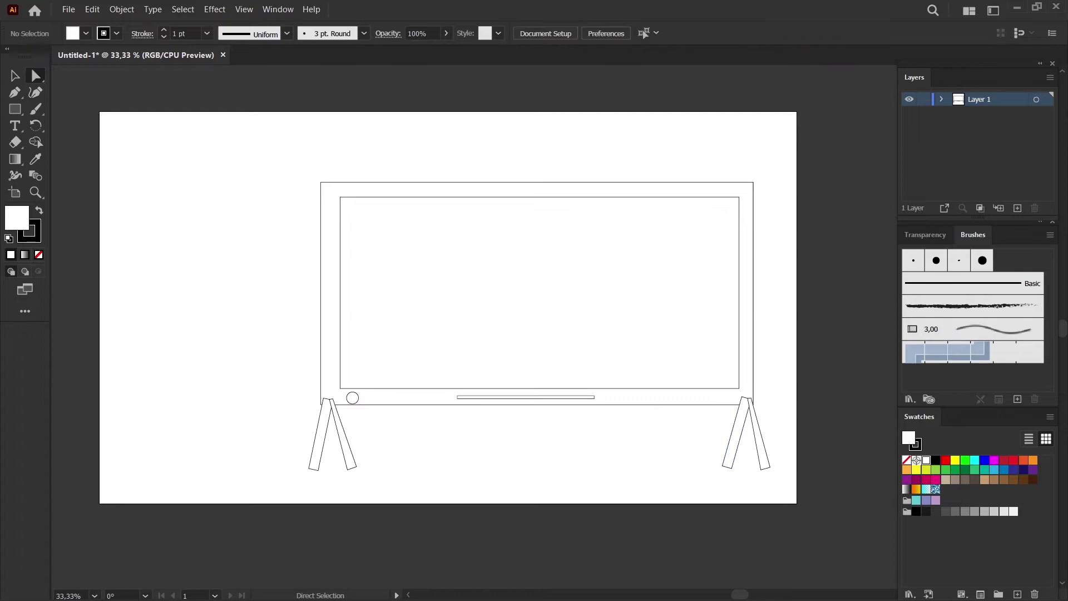
left_click(533, 397)
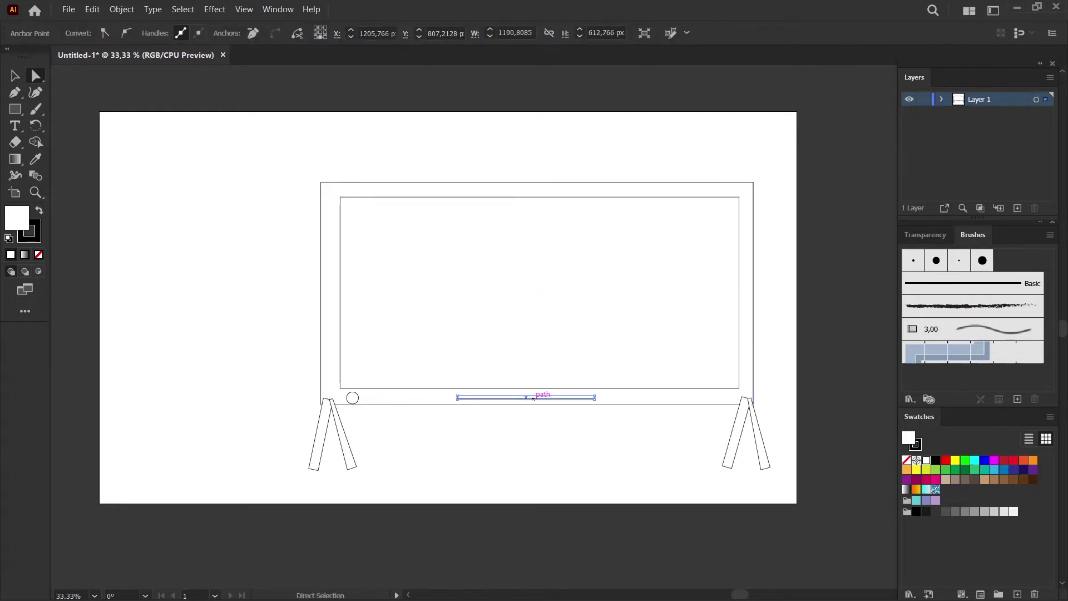
left_click_drag(594, 397, 612, 396)
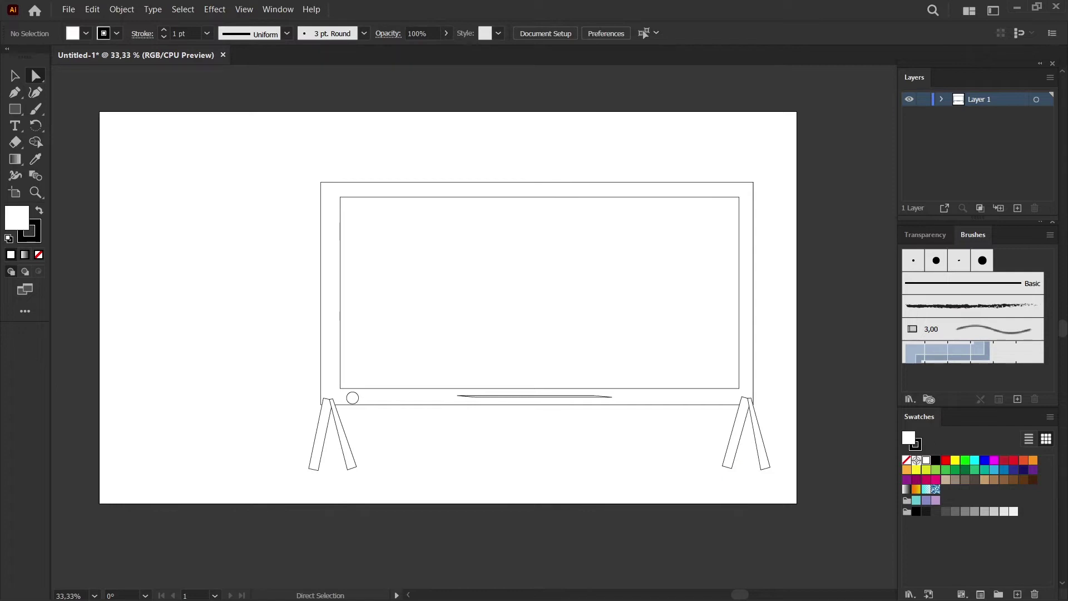
left_click(738, 292)
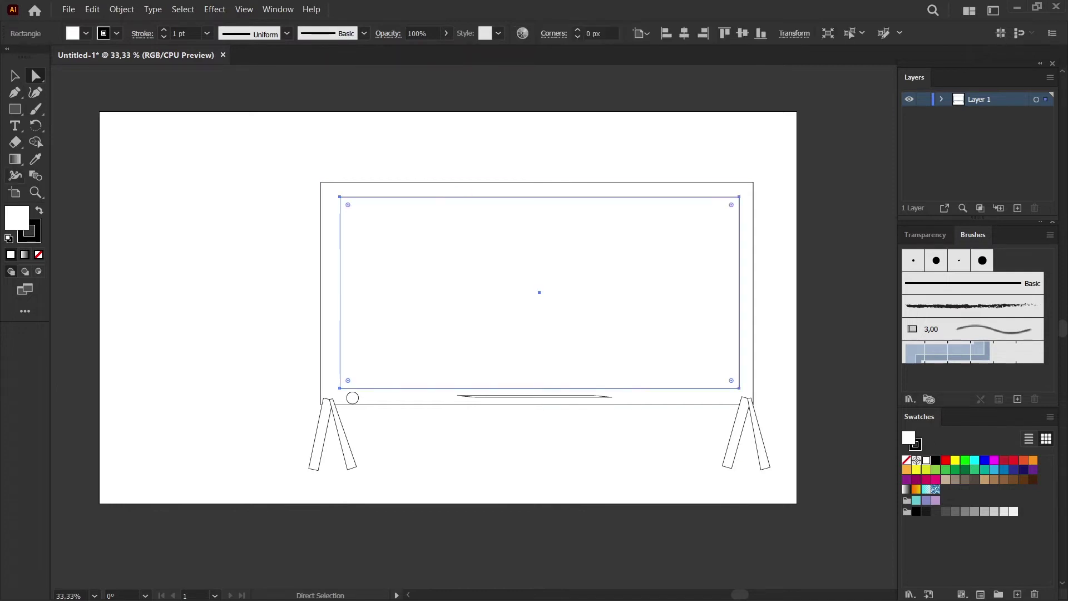
Fill the screen rectangle with the default white-to-black linear gradient.
key("g")
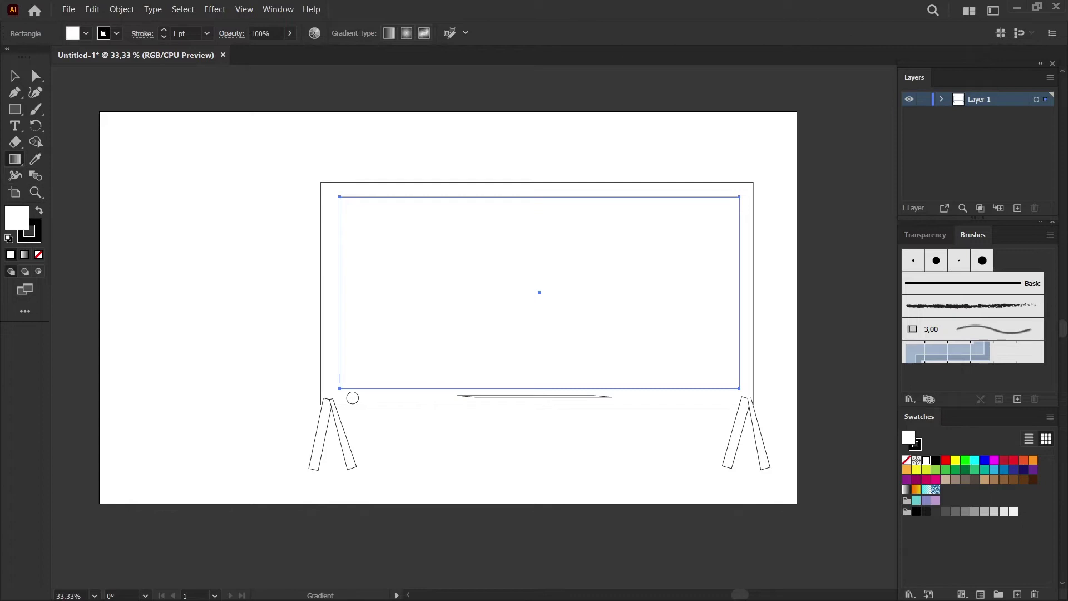
key("ctrl+F9")
key("period")
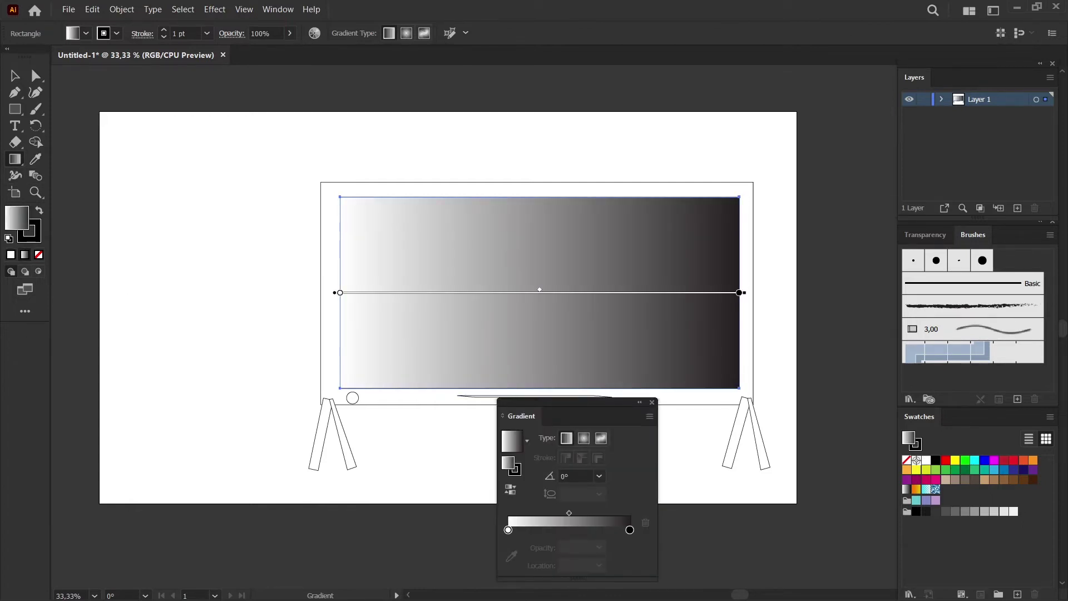
key("ctrl+F9")
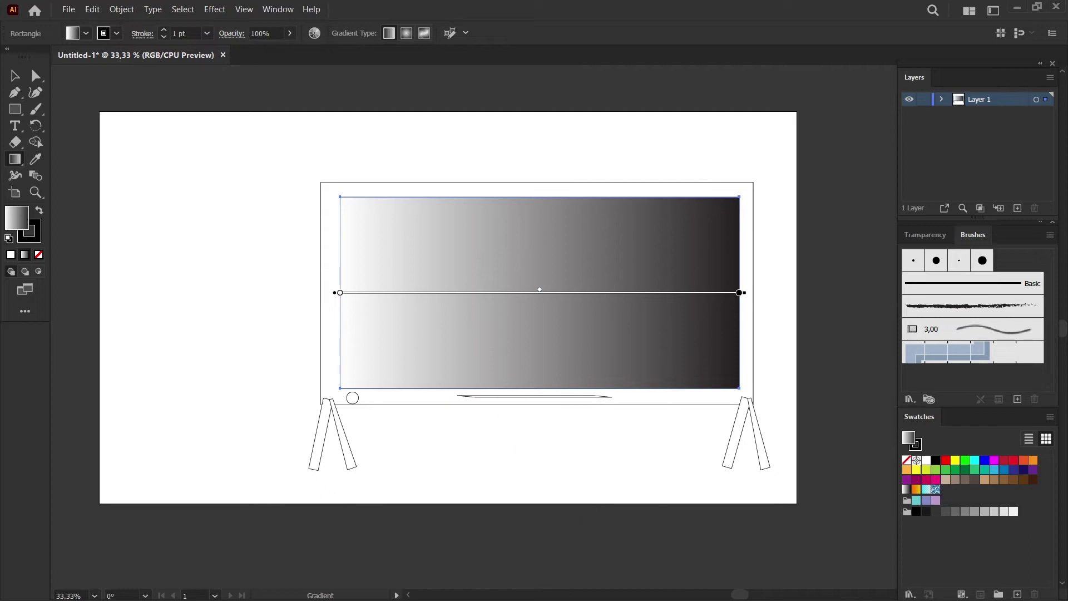
key("a")
left_click(763, 357)
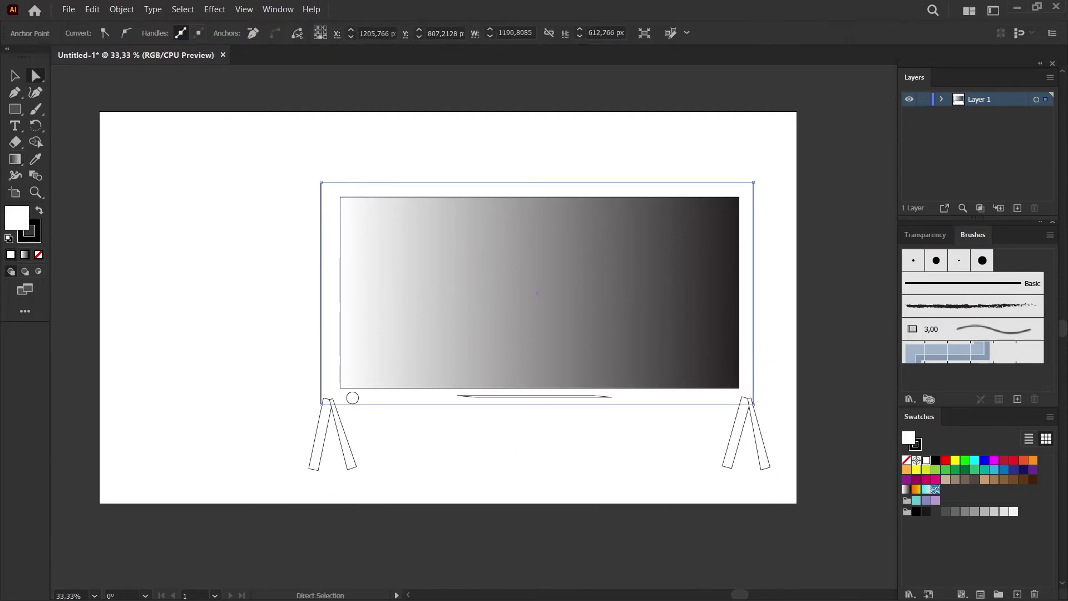
left_click(745, 341)
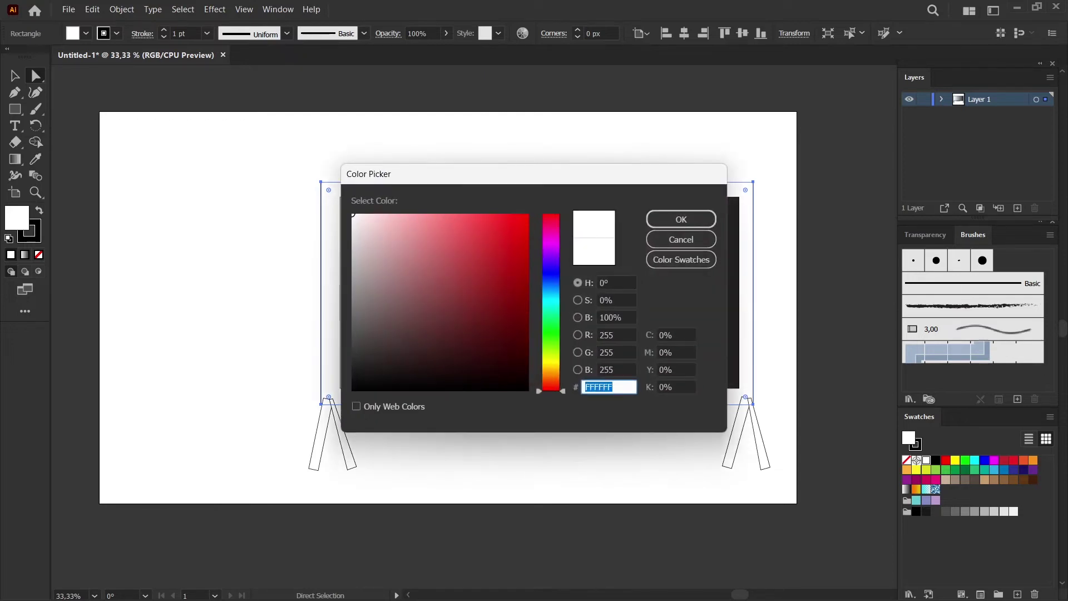
Set the TV frame's fill to dark maroon hex 0c0002.
type("0c0002")
key("Return")
key("ctrl+shift+a")
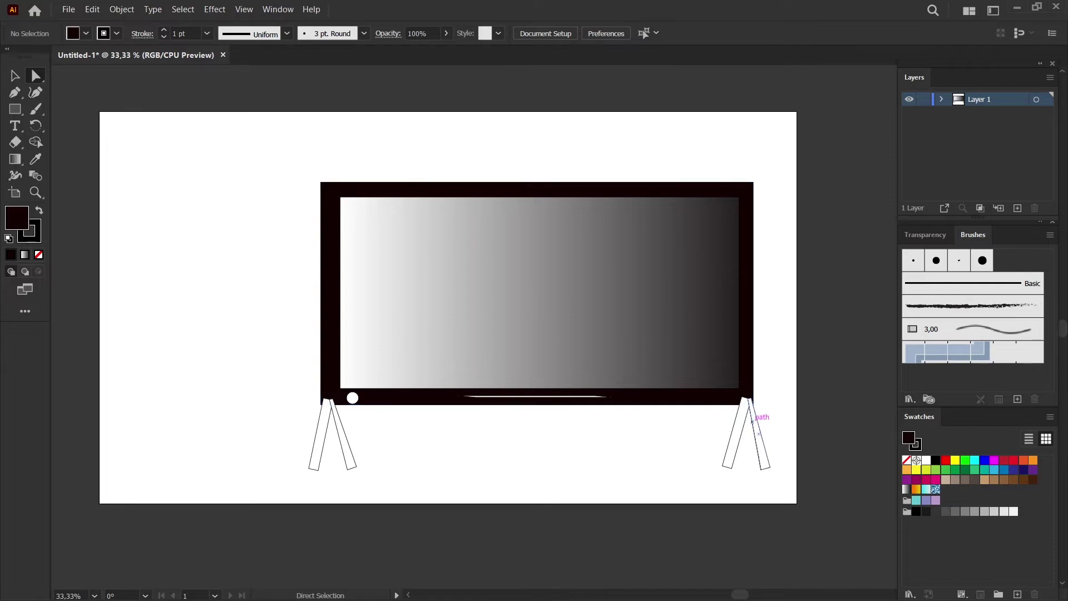
Apply the frame's dark maroon colour to both leg pairs with the Eyedropper.
left_click(736, 433)
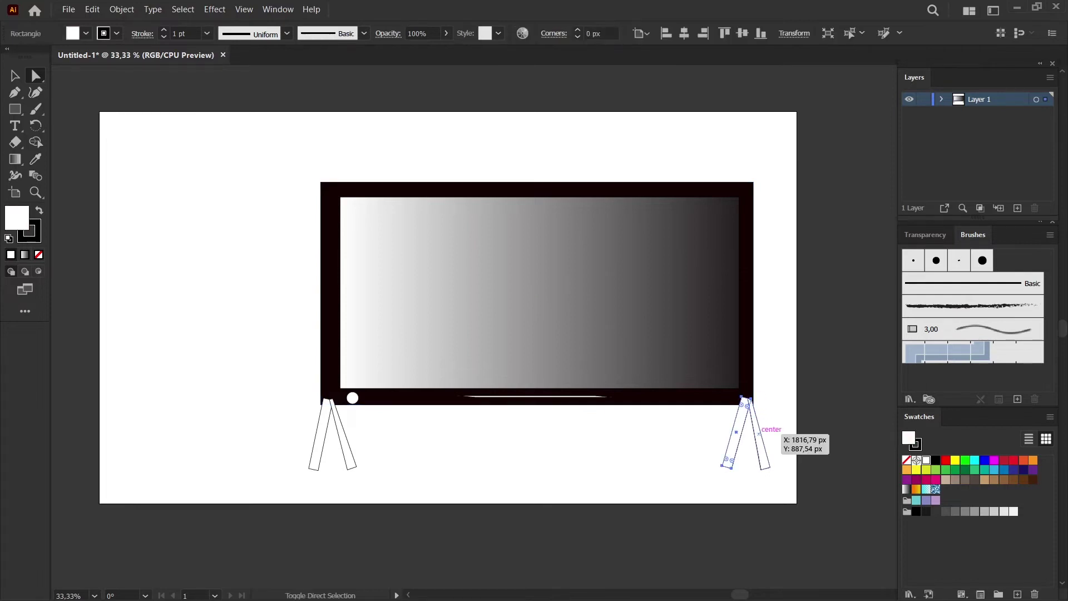
left_click(346, 425, "shift")
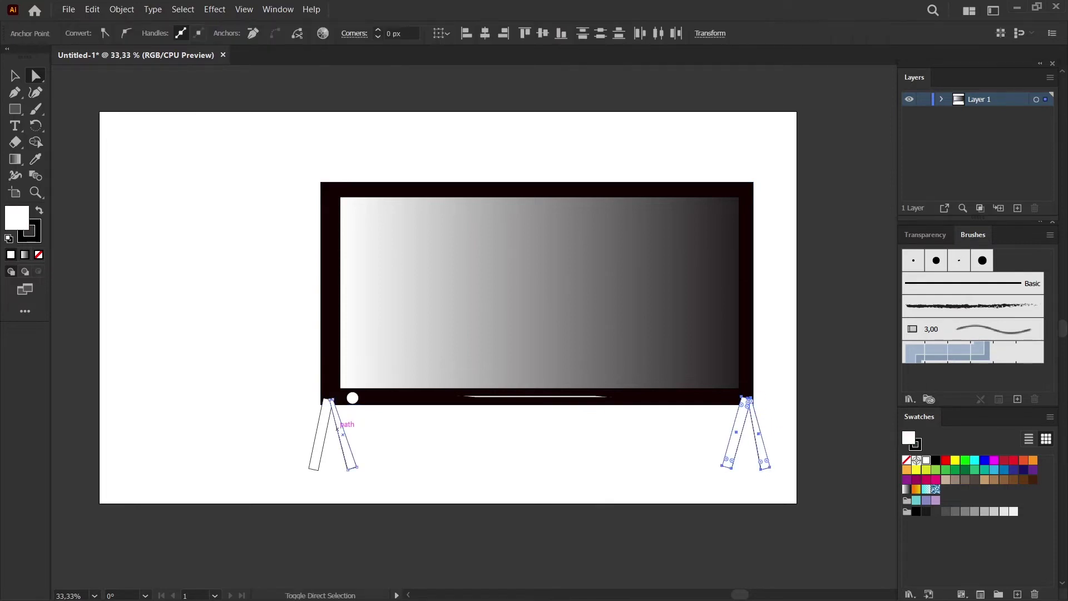
key("i")
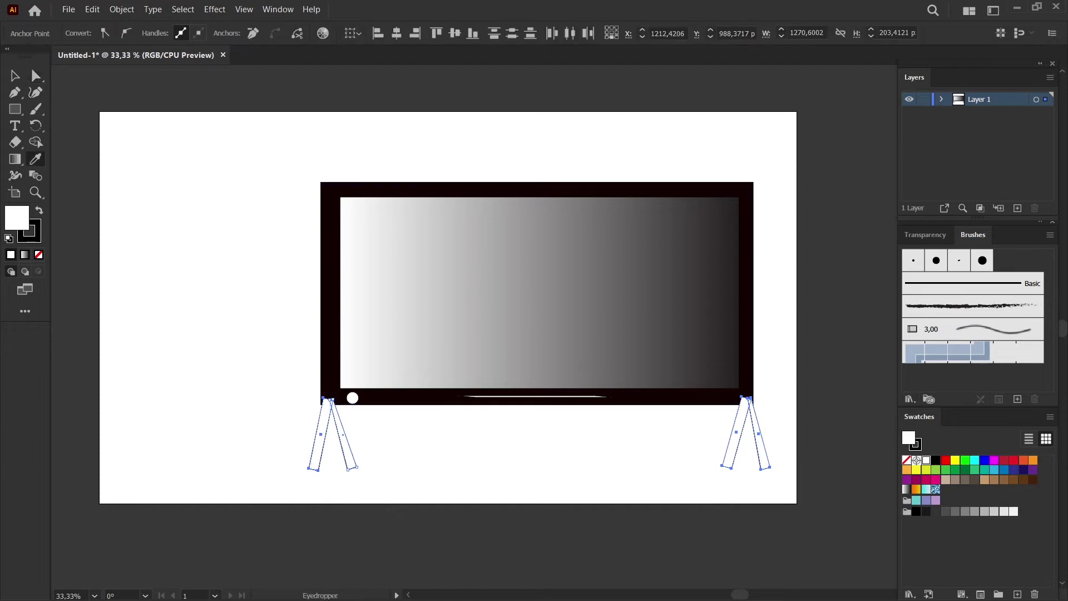
left_click(329, 396)
key("a")
key("ctrl+shift+a")
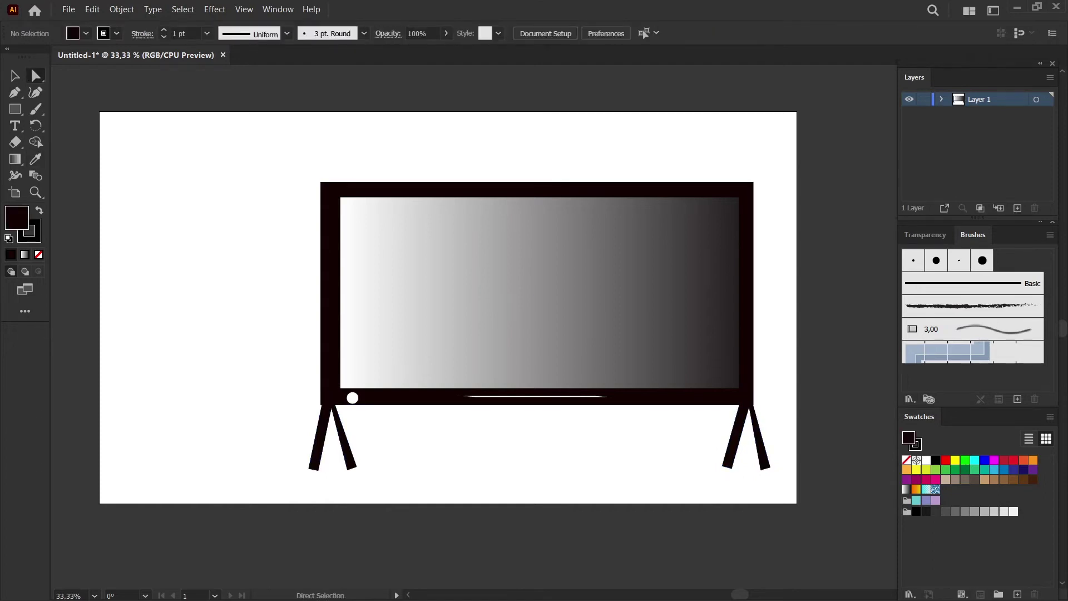
left_click_drag(251, 169, 796, 494)
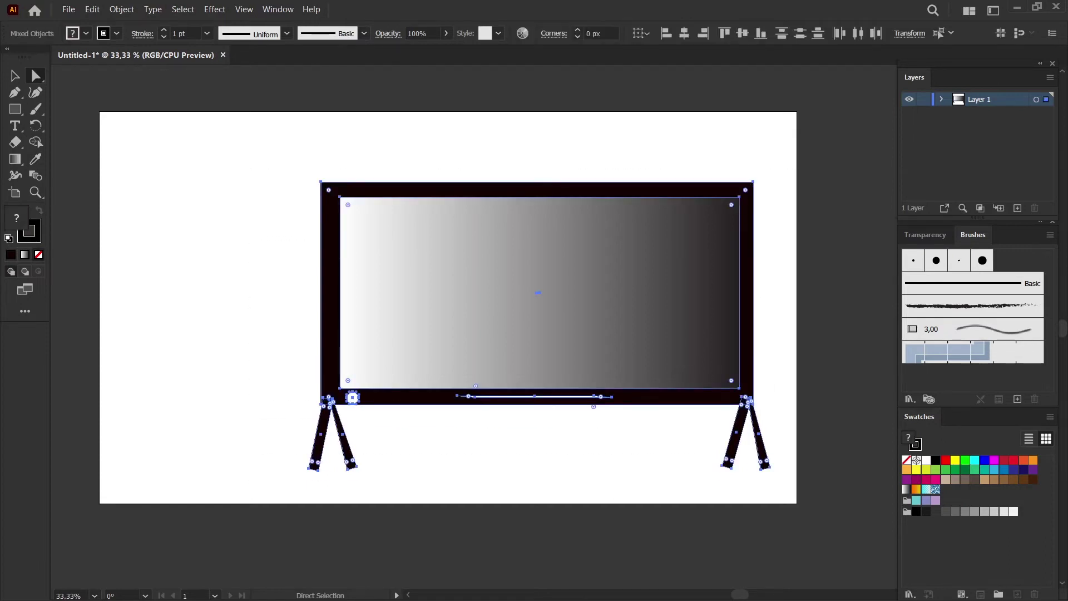
Group all the TV parts, shrink the group slightly and move it up and left.
key("v")
key("ctrl+g")
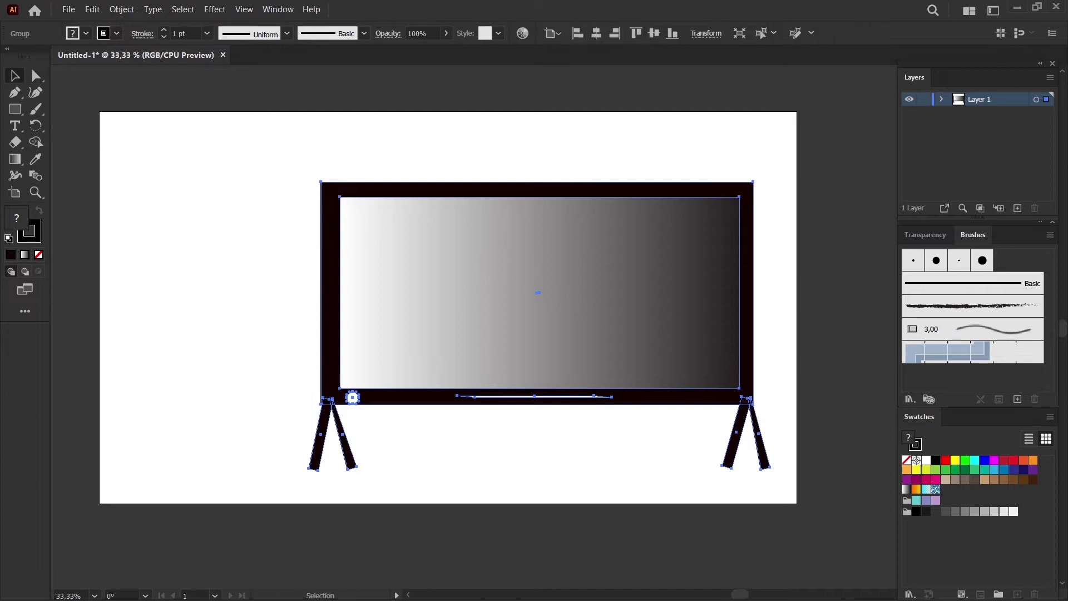
key("ctrl+shift+b")
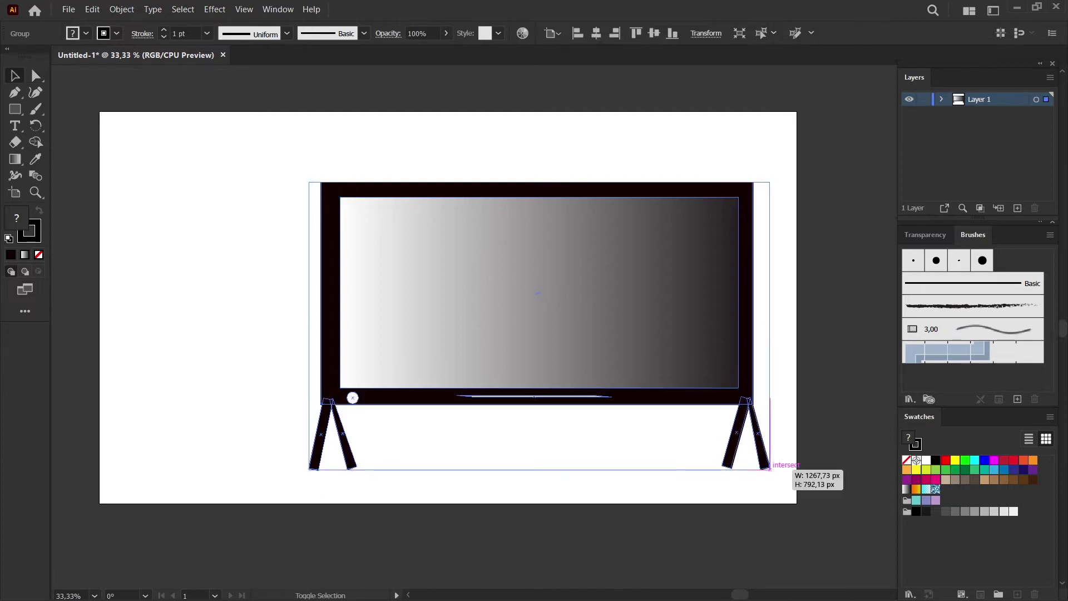
left_click_drag(769, 471, 742, 453)
left_click_drag(638, 319, 584, 310)
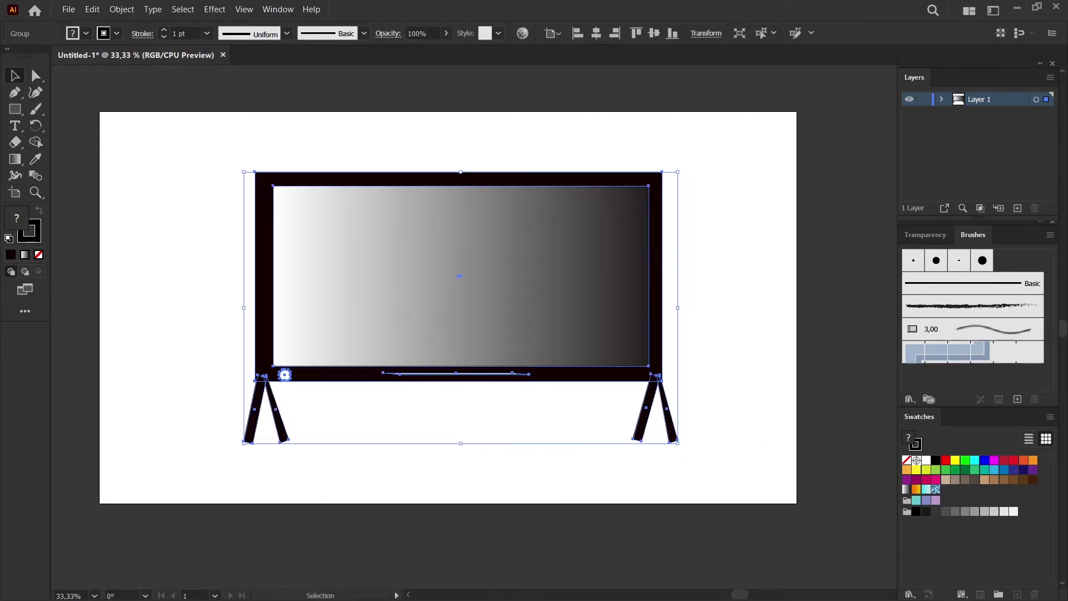
Deselect and reselect the TV group, checking direct and whole-group selection.
key("ctrl+shift+a")
left_click(482, 374)
key("a")
key("v")
key("ctrl+shift+a")
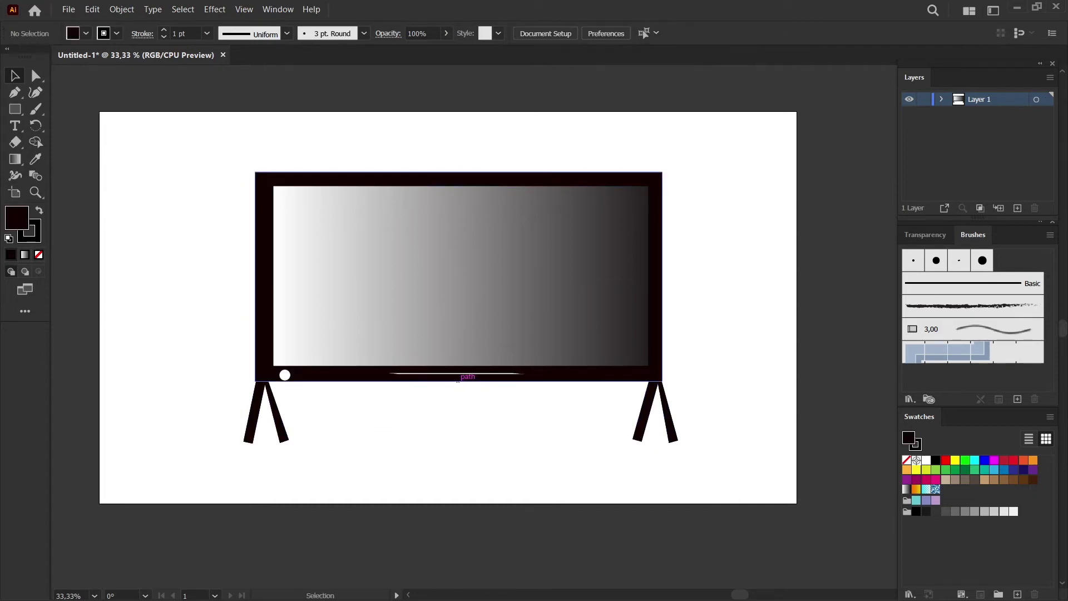
left_click(456, 373)
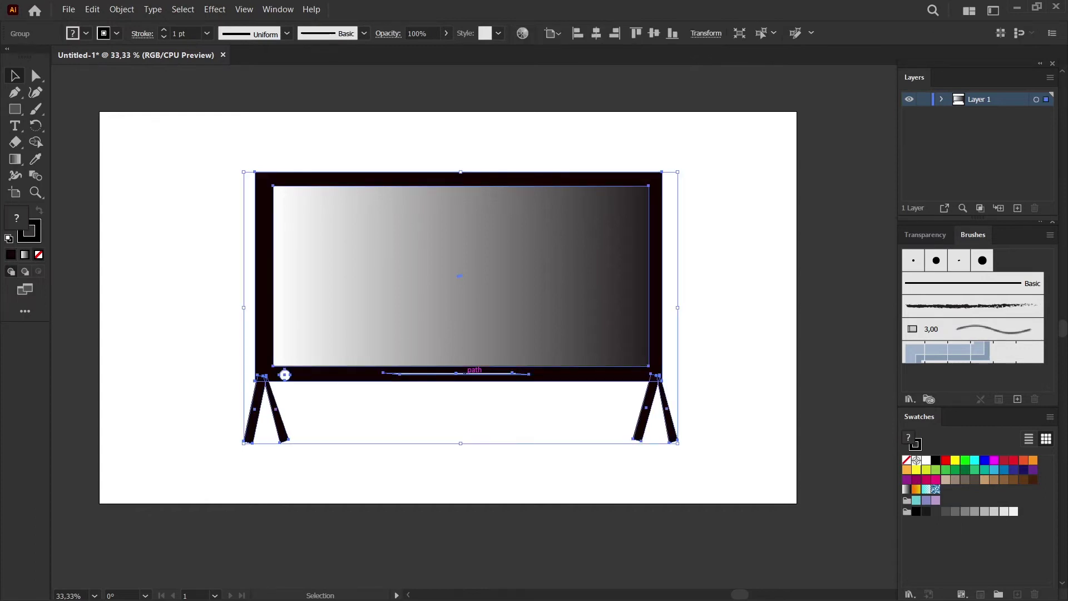
Give the thin line on the TV's lower bezel a grey fill.
key("a")
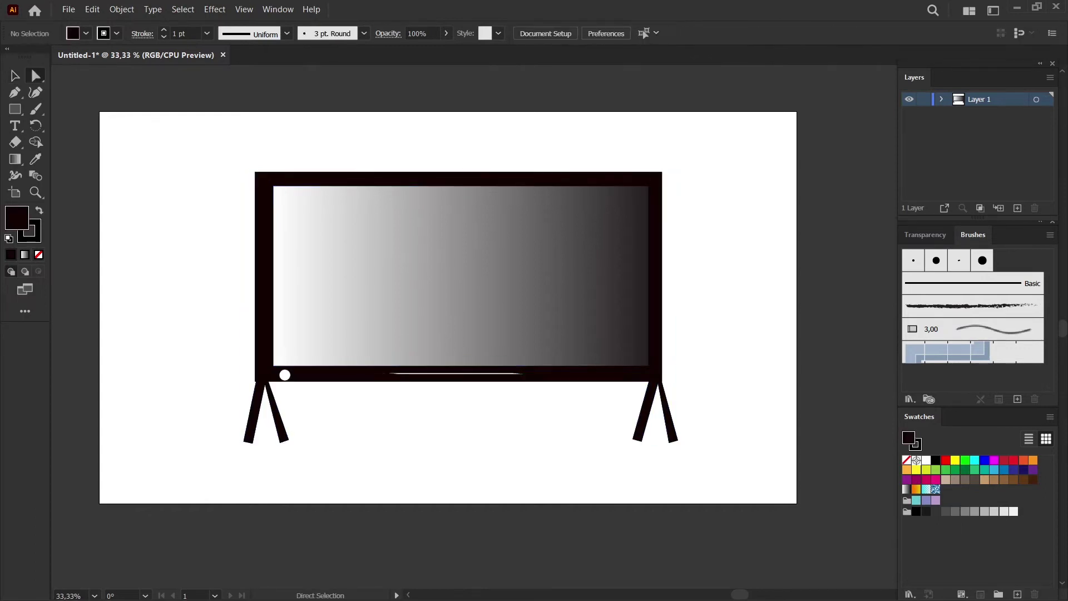
left_click(456, 374)
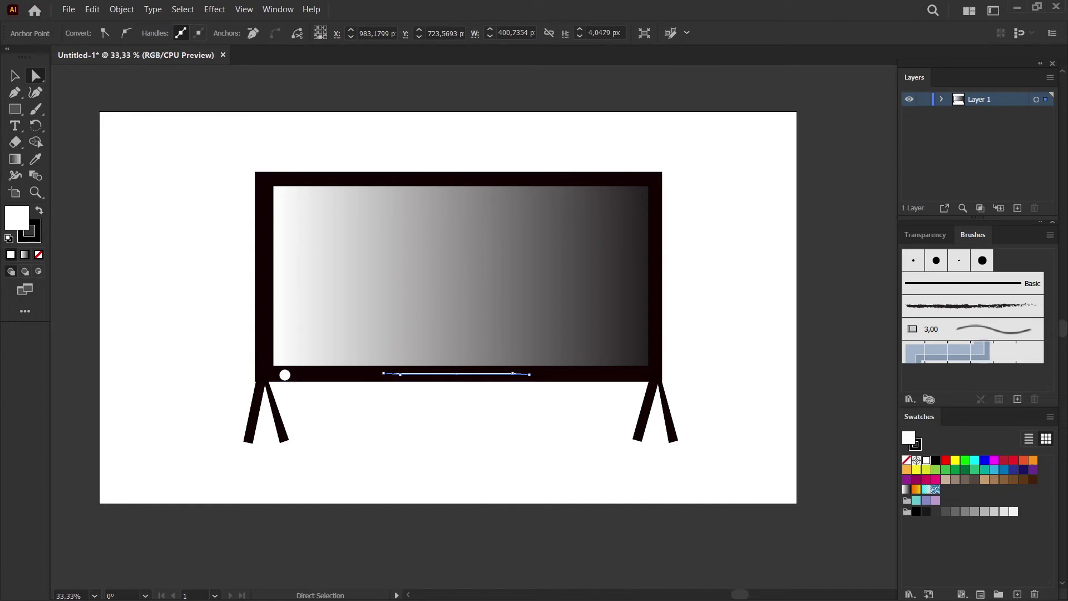
double_click(17, 217)
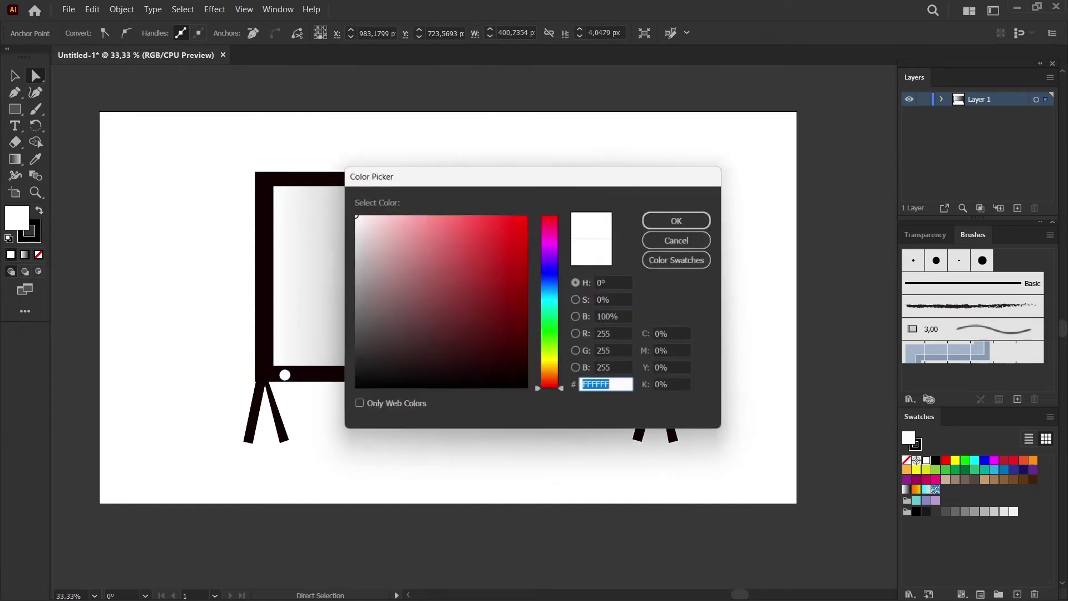
left_click(376, 310)
left_click(680, 220)
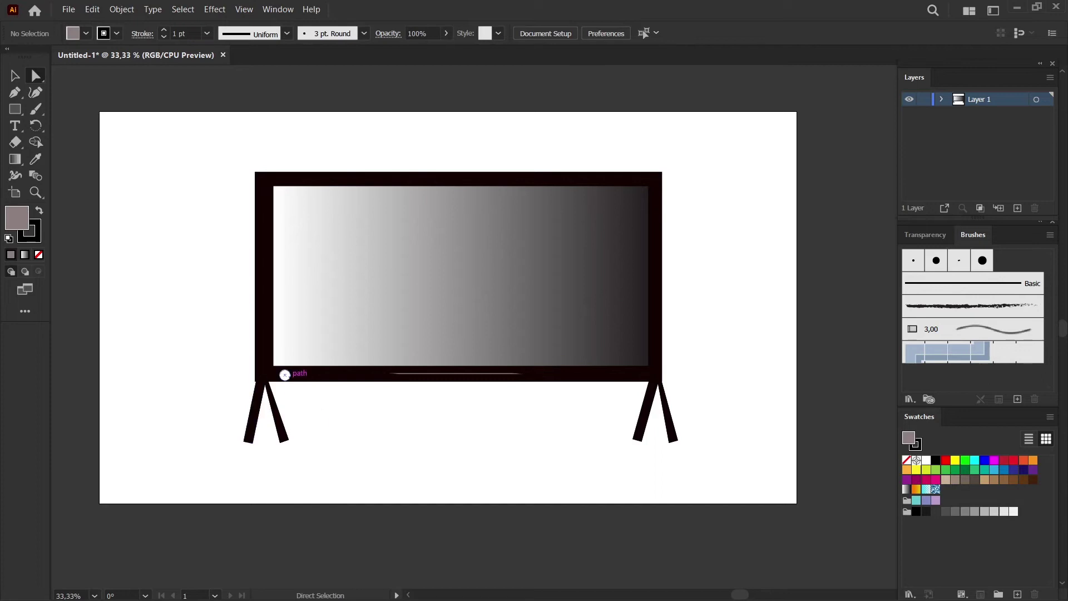
Fill the round button with the screen's gradient.
left_click(285, 375)
key("period")
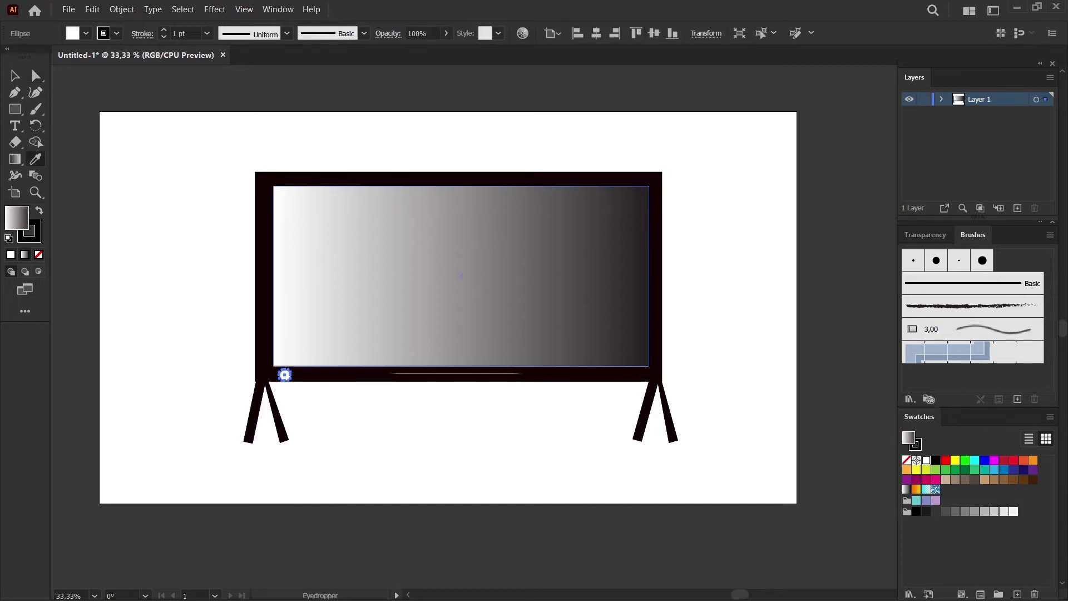
key("ctrl+shift+a")
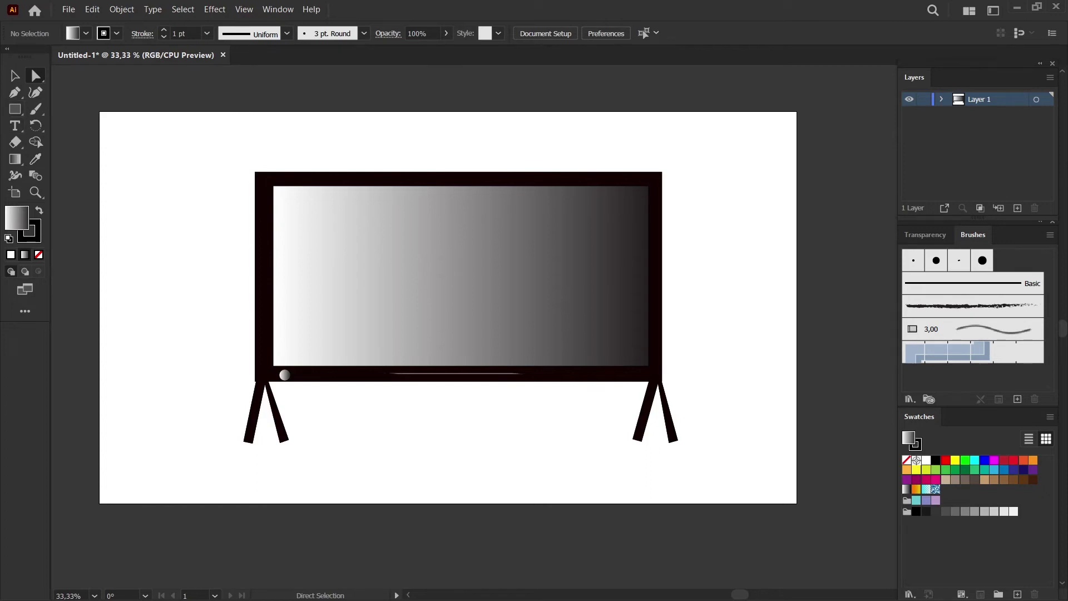
Draw a wide dark bar across the TV legs for the tabletop.
left_click(255, 411)
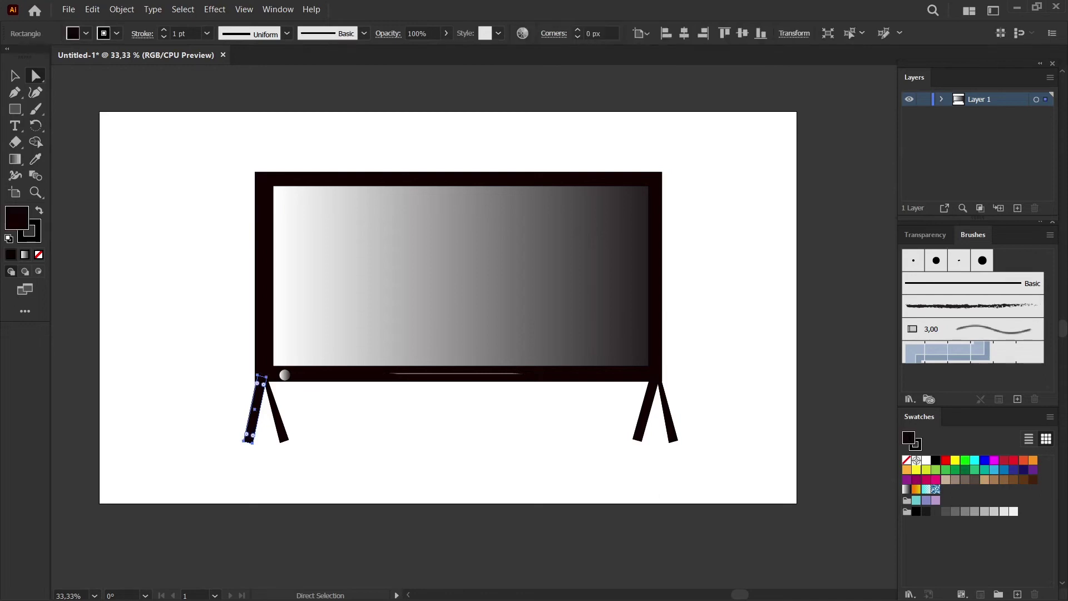
key("ctrl+shift+a")
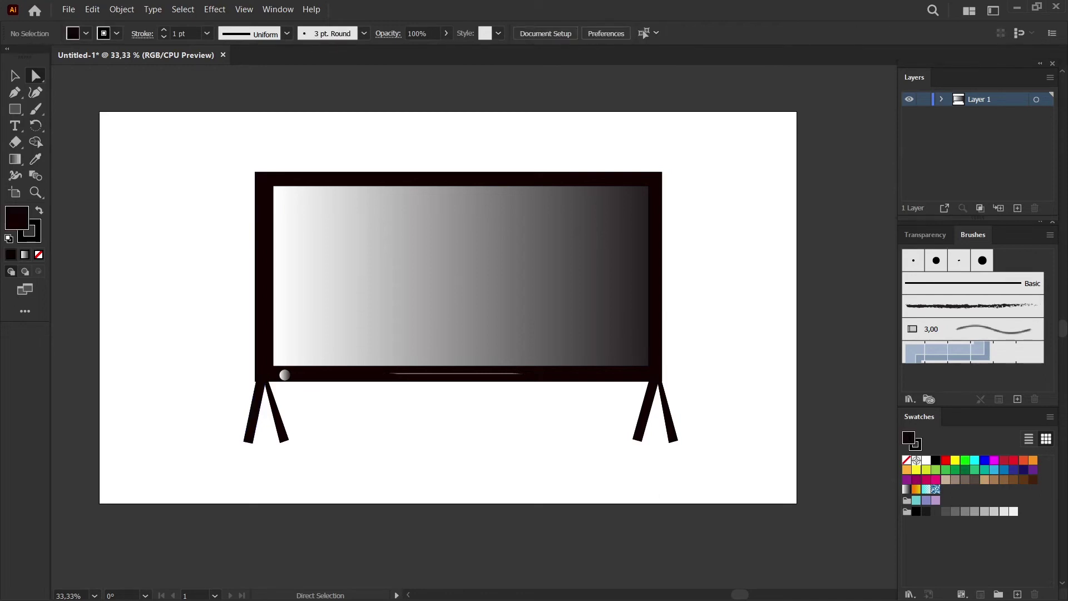
left_click(15, 109)
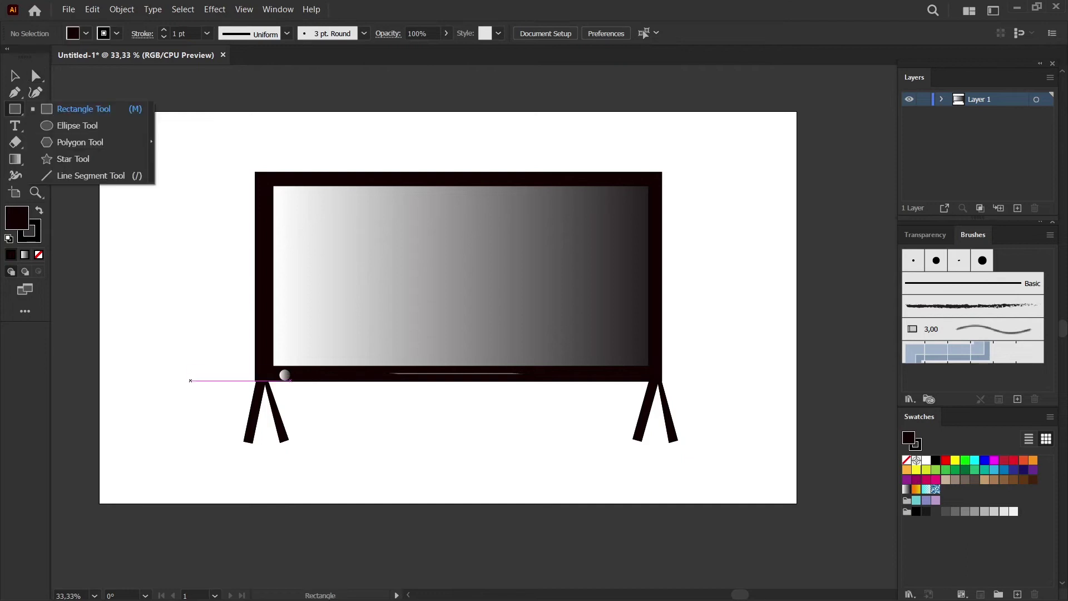
mouse_move(192, 386)
left_mouse_down()
mouse_move(246, 431)
mouse_move(693, 433)
mouse_move(711, 408)
mouse_move(705, 386)
left_mouse_up()
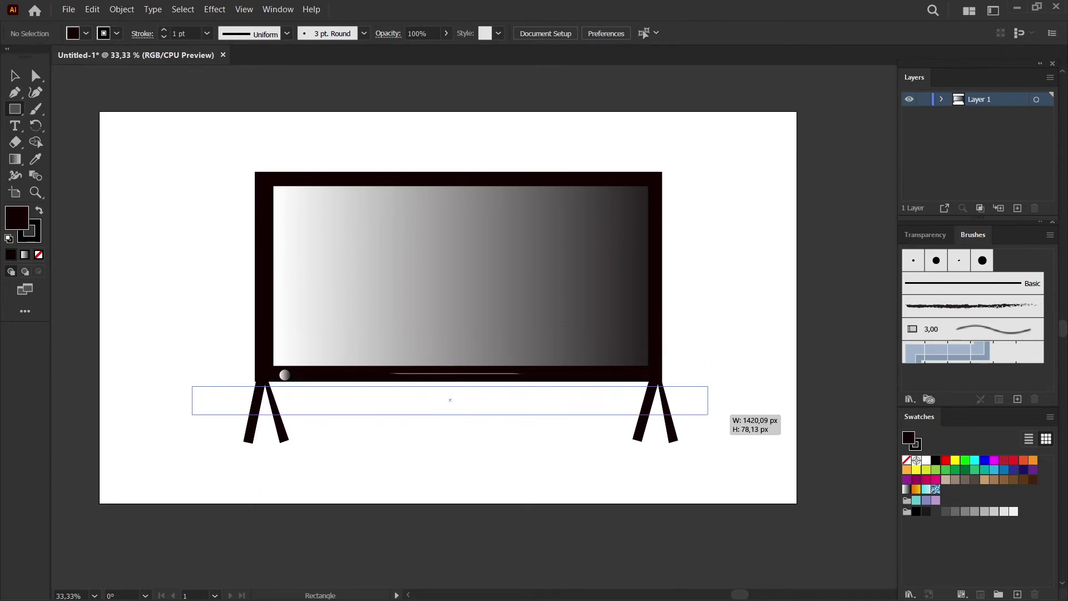
left_click_drag(705, 386, 707, 414)
left_click(708, 414)
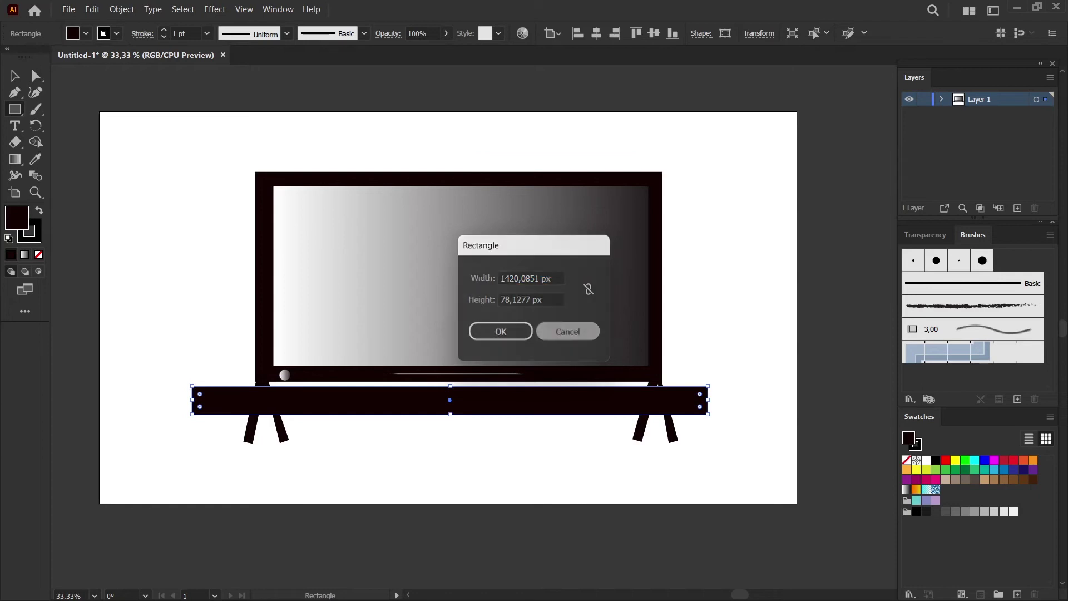
left_click(567, 331)
Taper the bar by pulling its bottom corners inward.
key("a")
left_click(712, 418)
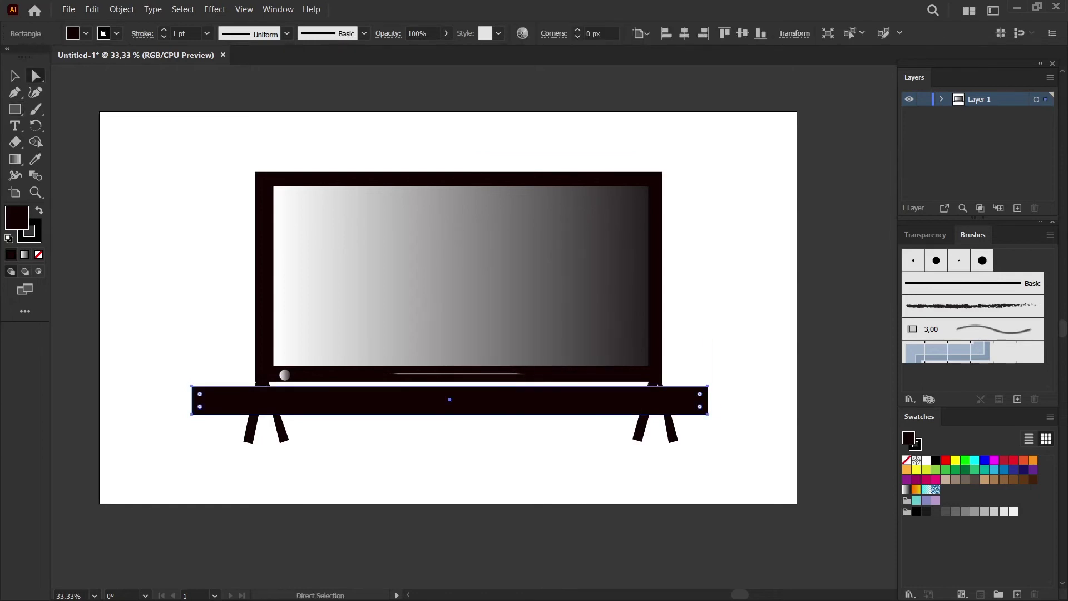
left_click_drag(708, 414, 697, 409)
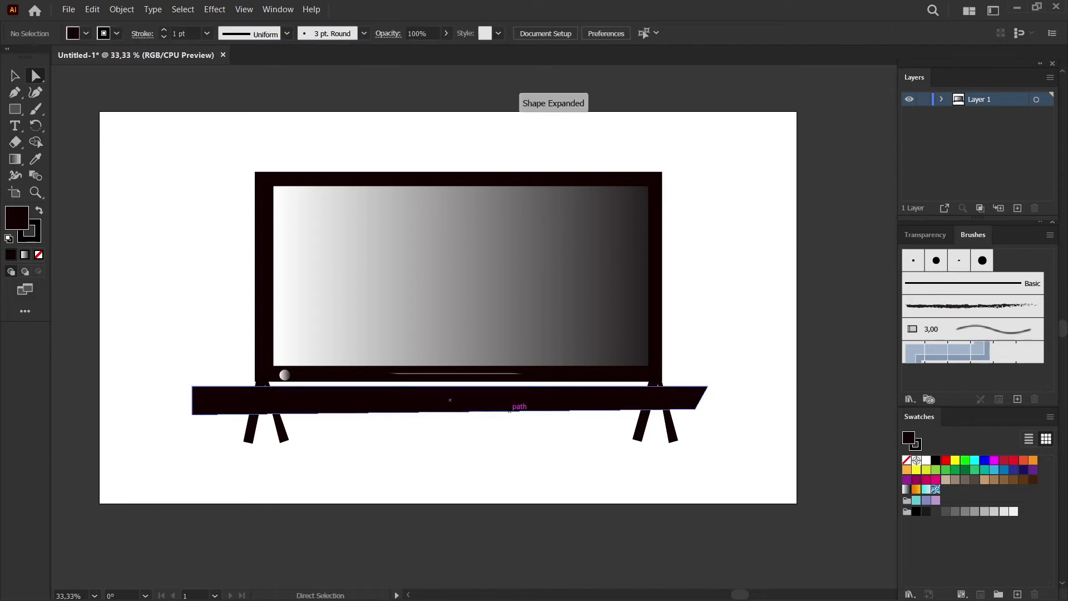
left_click(518, 408)
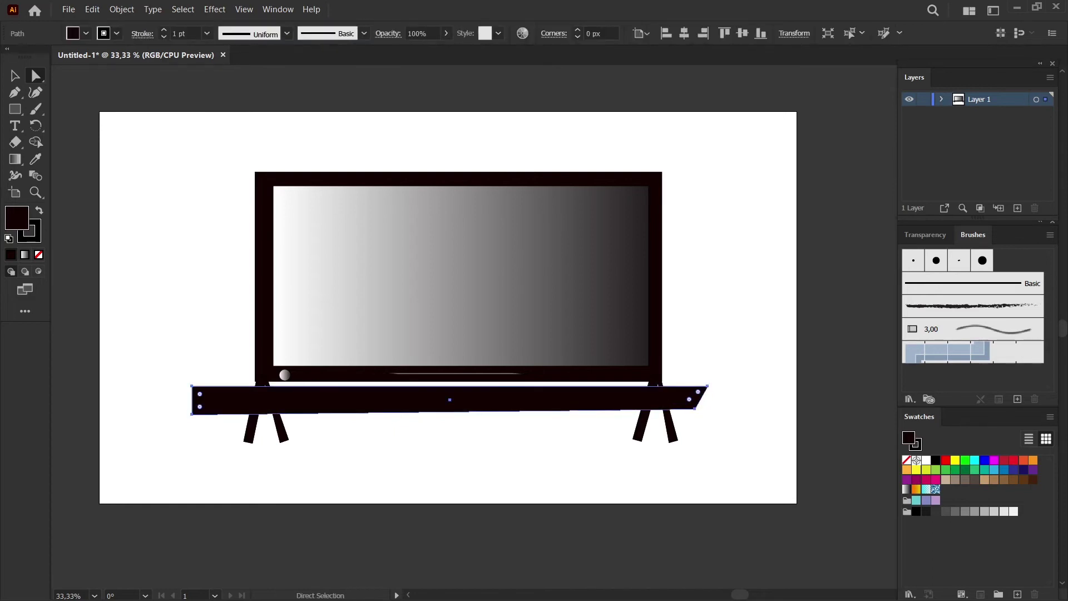
left_click_drag(192, 414, 212, 408)
Move the tapered tabletop below the legs and send the tabletop and legs behind the TV.
left_click(390, 473)
left_click_drag(449, 396, 461, 446)
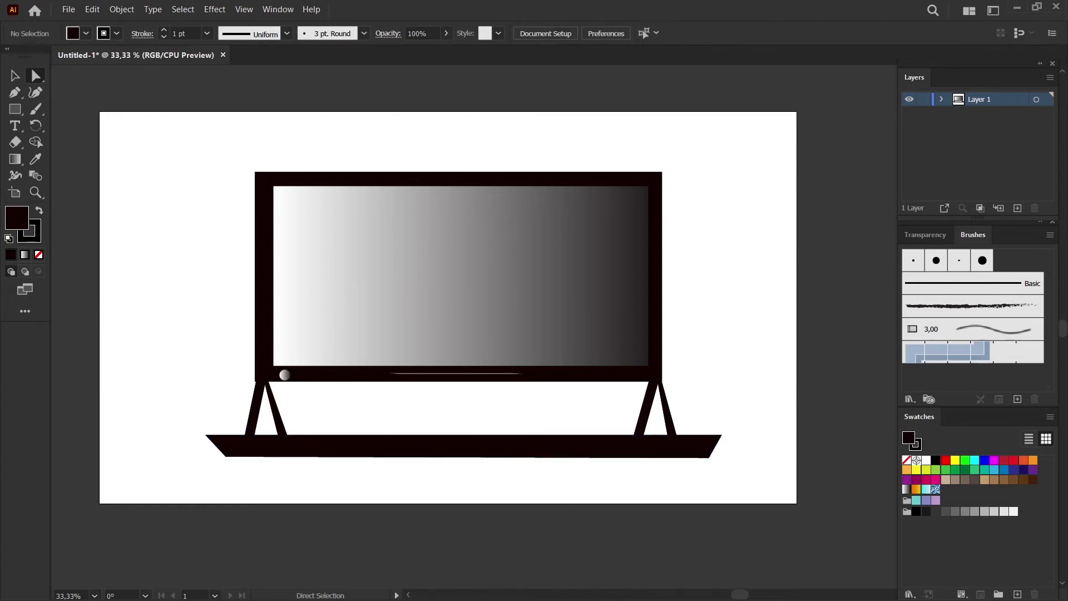
left_click_drag(185, 416, 735, 472)
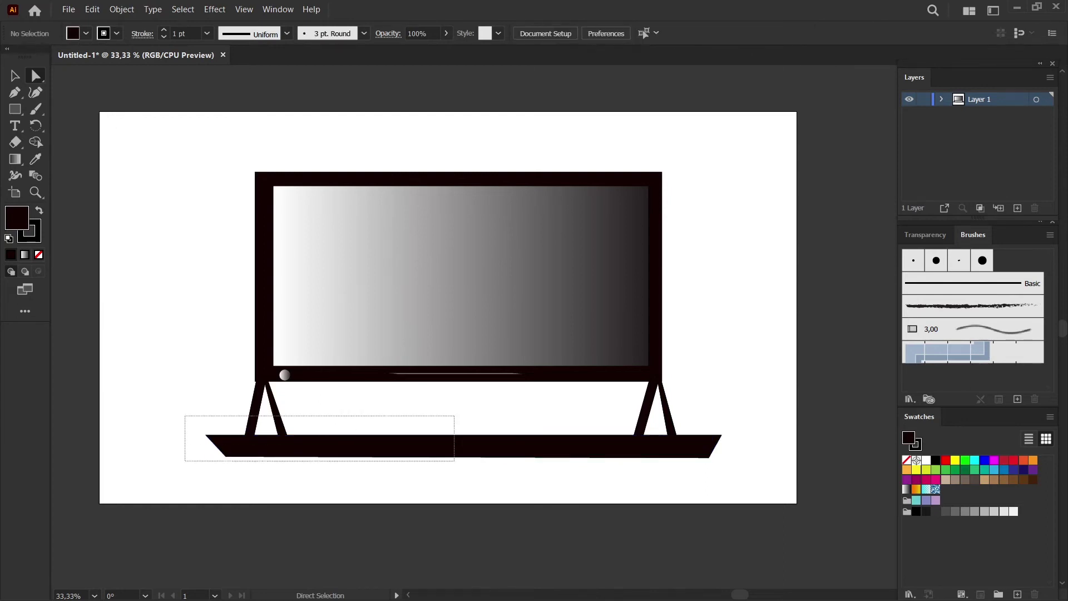
right_click(667, 438)
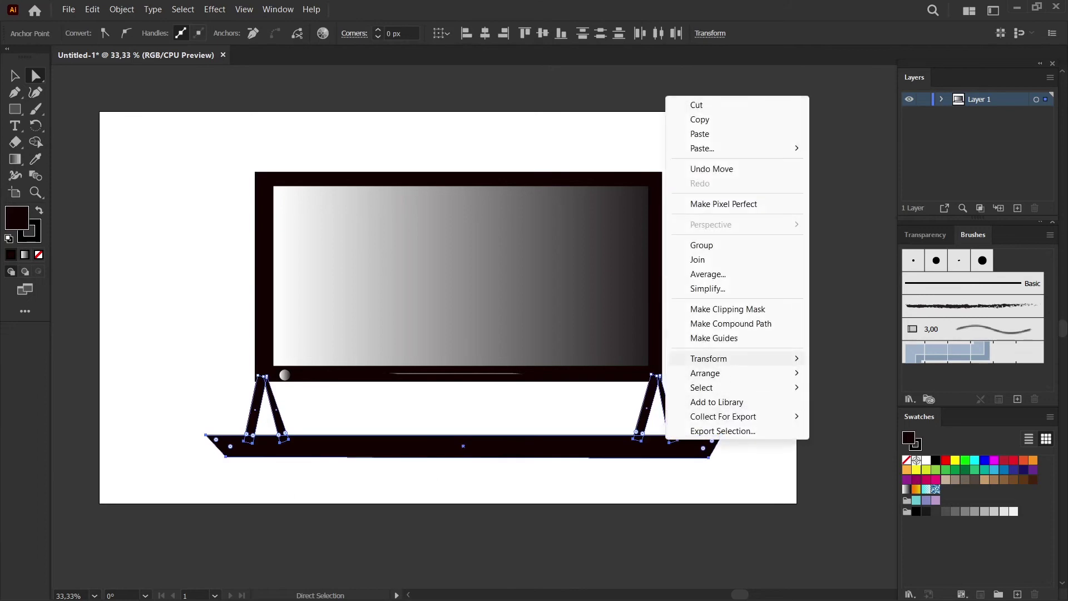
mouse_move(705, 373)
left_click(855, 416)
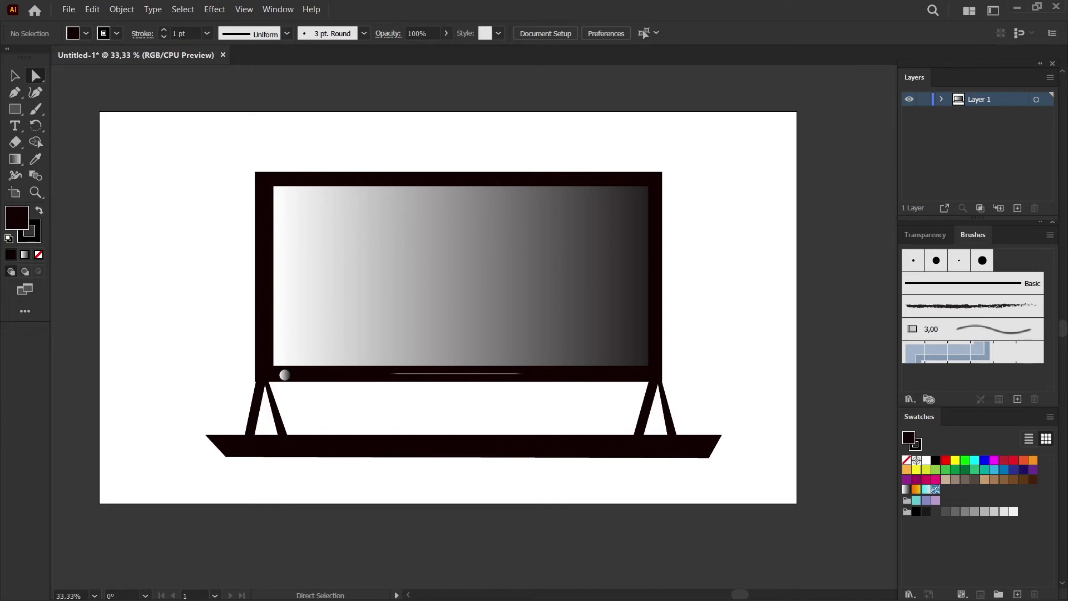
key("m")
Draw a dark console box at the centre of the tabletop.
left_click_drag(401, 418, 492, 428)
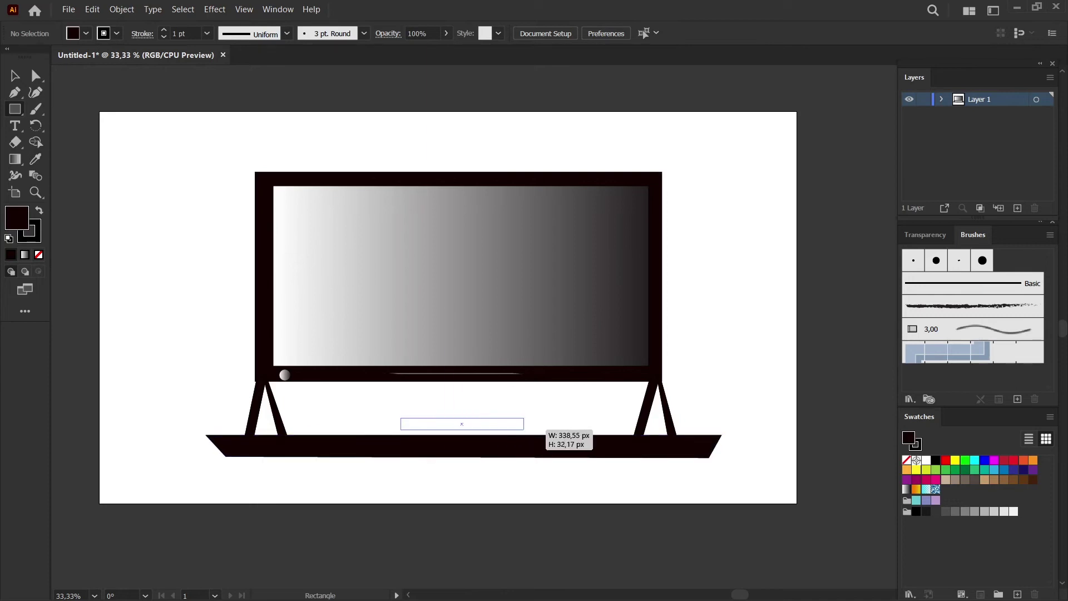
left_click_drag(492, 428, 525, 434)
key("a")
key("ctrl+shift+a")
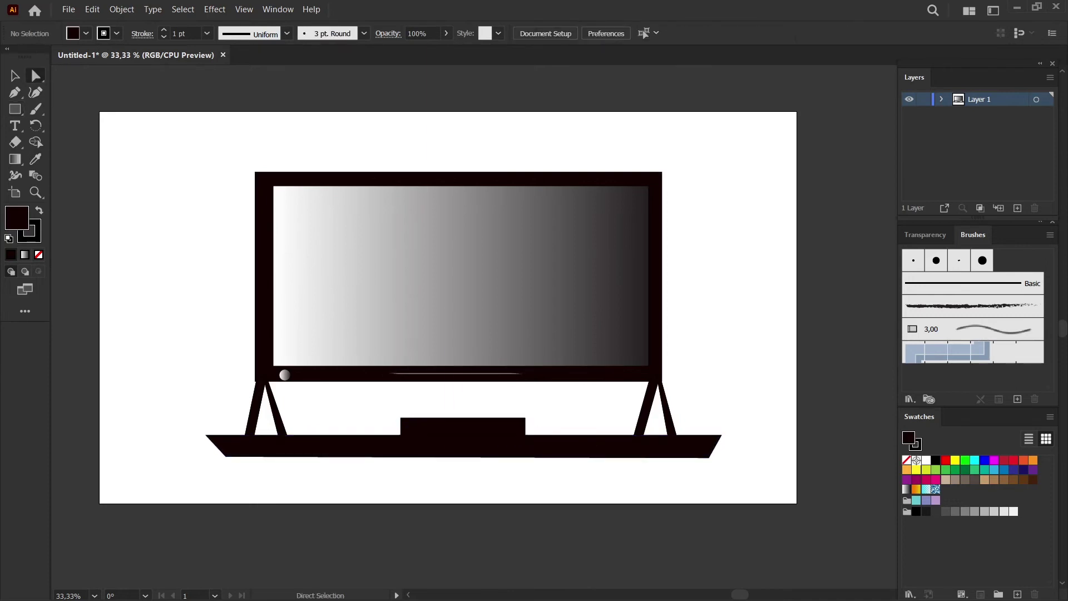
left_click(509, 426)
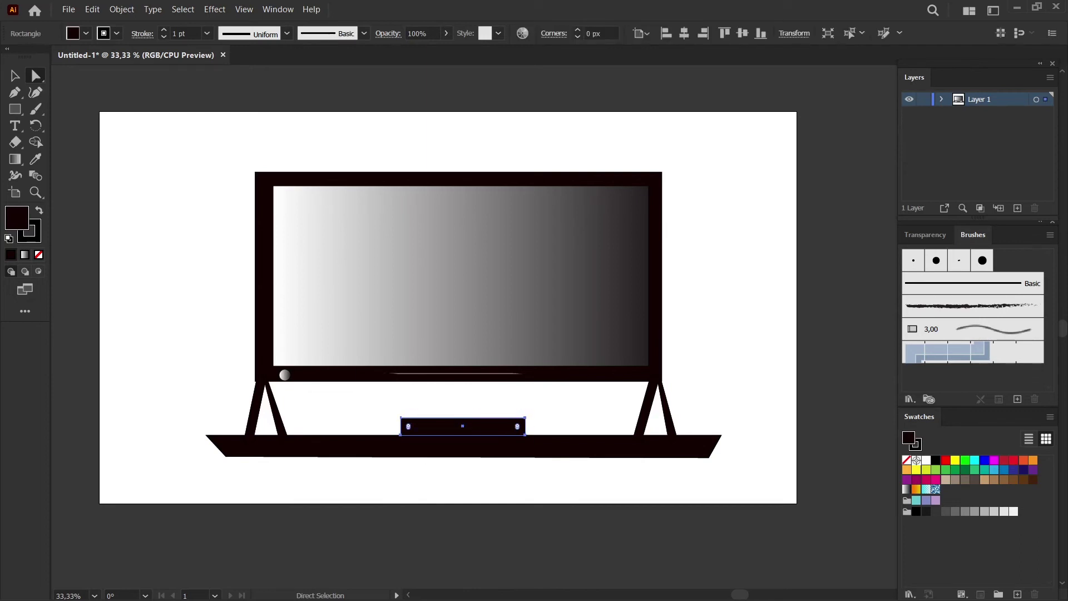
Make a small light grey #AFACAC strip and place it on the console box's left side.
left_click(12, 108)
mouse_move(116, 218)
left_mouse_down()
mouse_move(196, 248)
mouse_move(164, 228)
left_mouse_up()
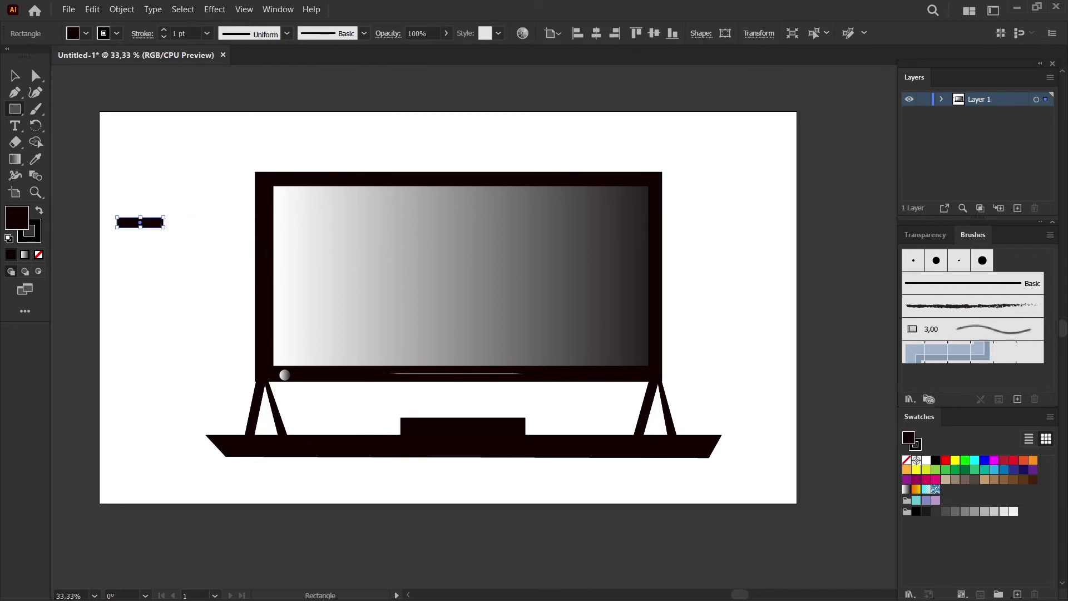
double_click(17, 217)
left_click_drag(398, 281, 367, 296)
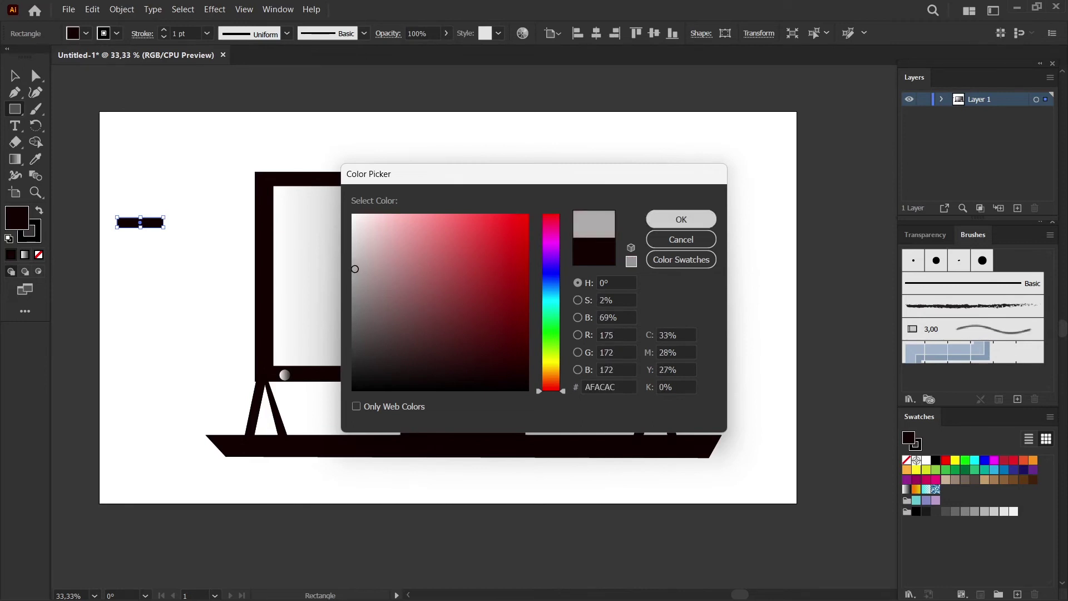
left_click(681, 219)
key("v")
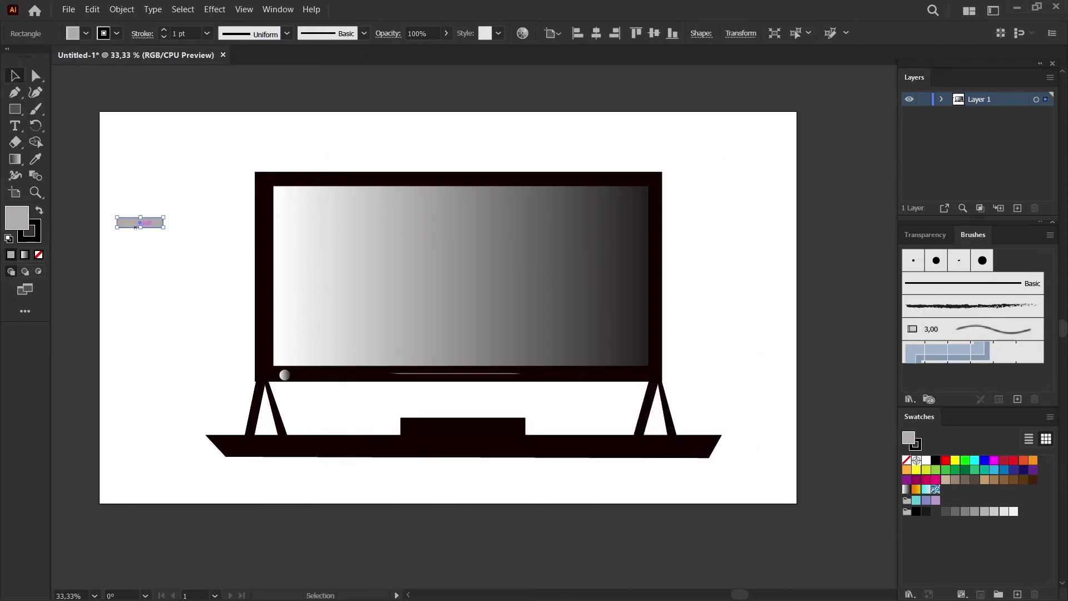
left_click_drag(140, 222, 436, 430)
key("ctrl+shift+a")
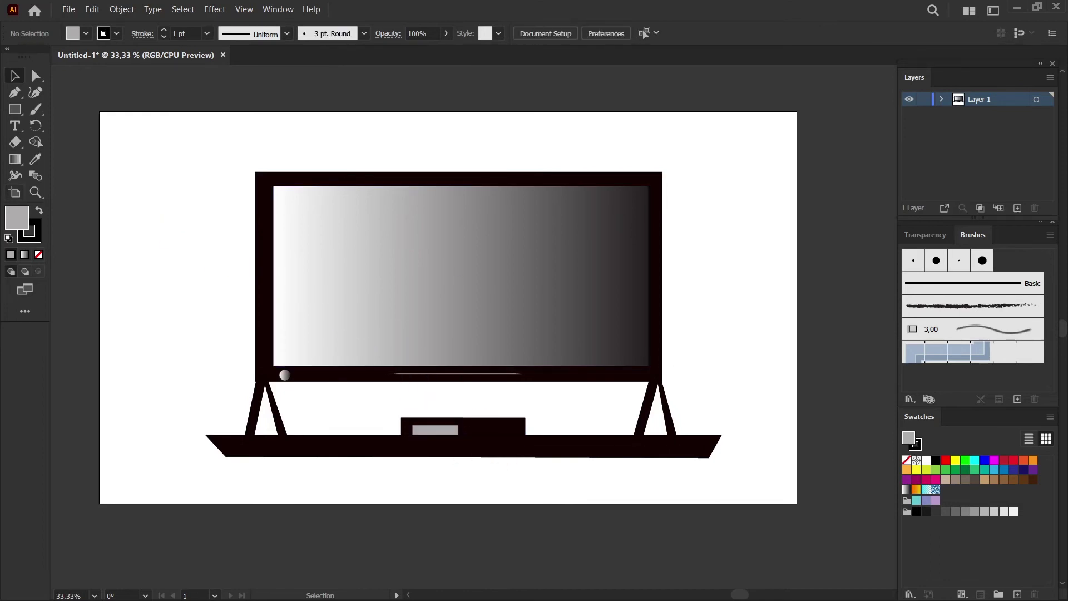
Draw a small grey circle and place two copies beside the strip on the console box.
left_click(15, 109)
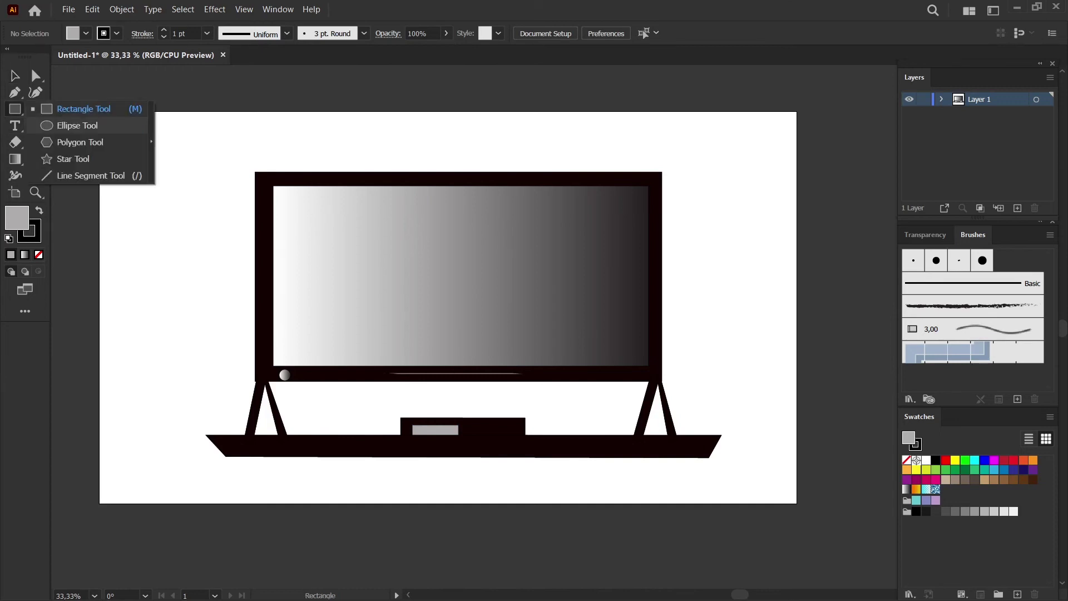
left_click(84, 124)
mouse_move(139, 261)
left_mouse_down()
mouse_move(152, 273)
mouse_move(145, 266)
left_mouse_up()
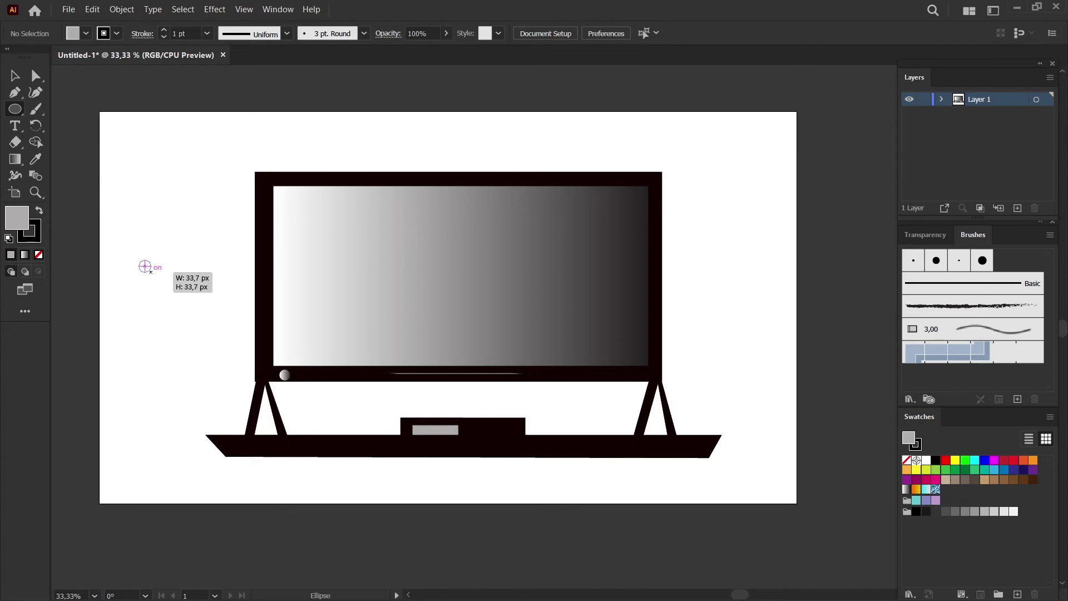
mouse_move(145, 266)
left_mouse_down()
mouse_move(475, 430)
mouse_move(497, 430)
left_mouse_up()
key("v")
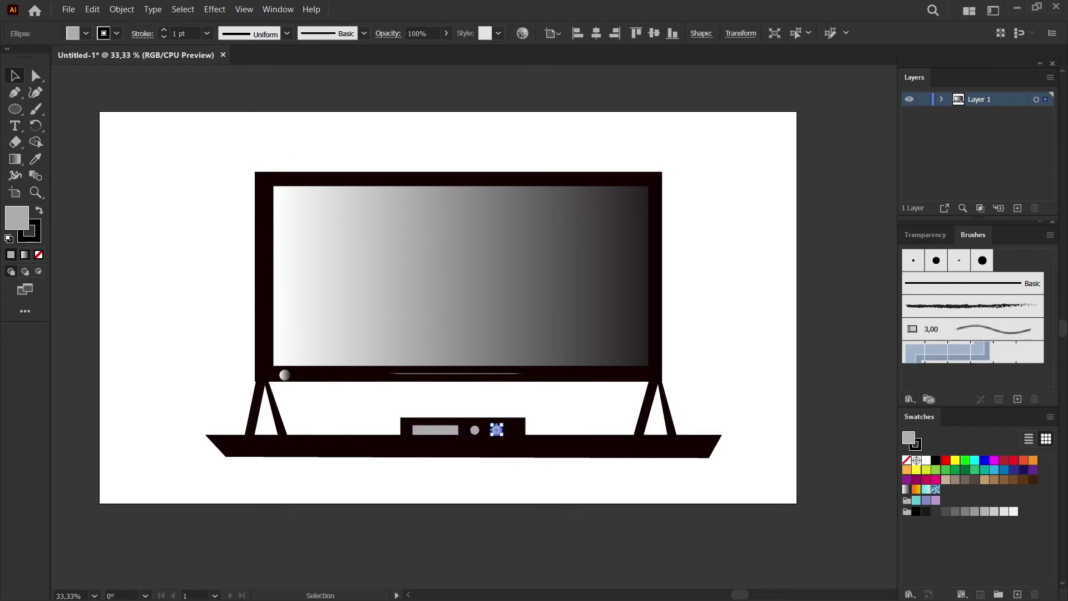
key("ctrl+shift+a")
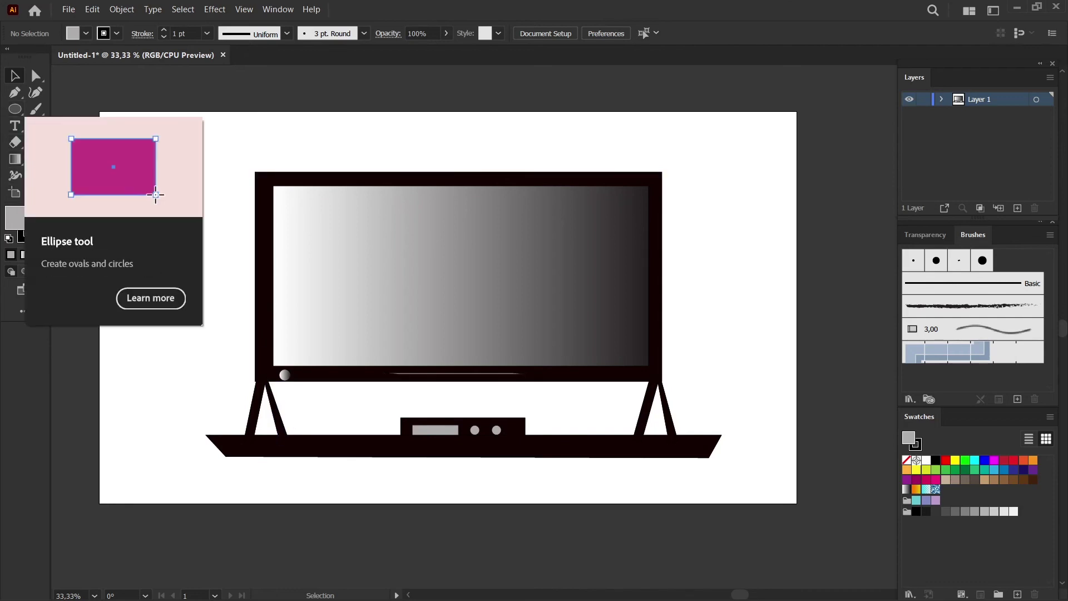
left_click_drag(15, 109, 78, 109)
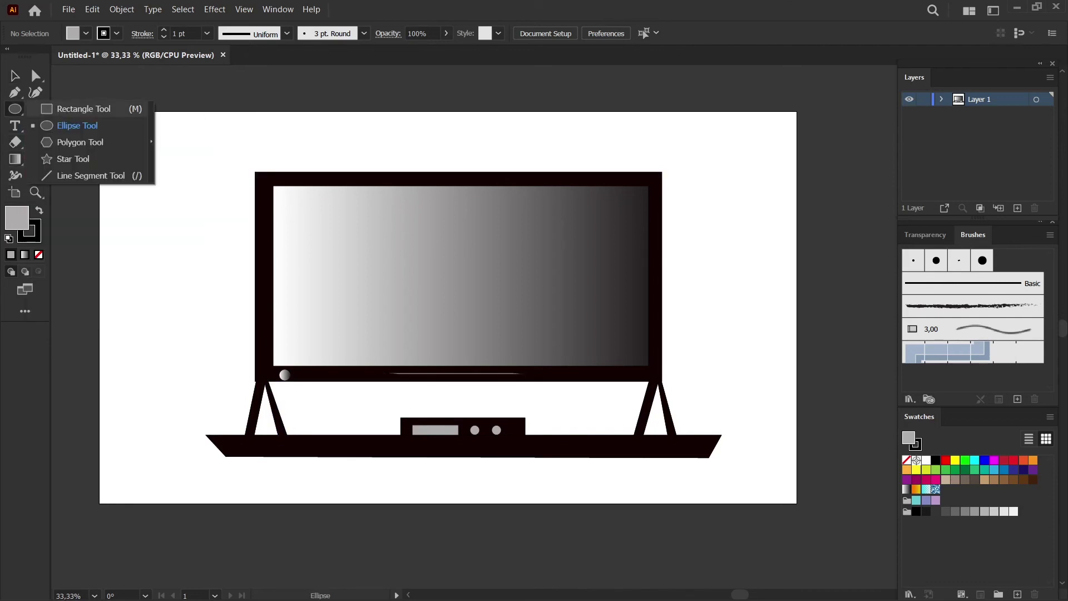
Draw a thin grey leg under the table's left end and send it behind the tabletop.
mouse_move(162, 231)
left_mouse_down()
mouse_move(165, 316)
mouse_move(227, 494)
left_mouse_up()
key("v")
mouse_move(227, 534)
left_mouse_down()
mouse_move(225, 478)
mouse_move(238, 477)
left_mouse_up()
key("ctrl+shift+a")
key("ctrl+shift+a")
right_click(237, 479)
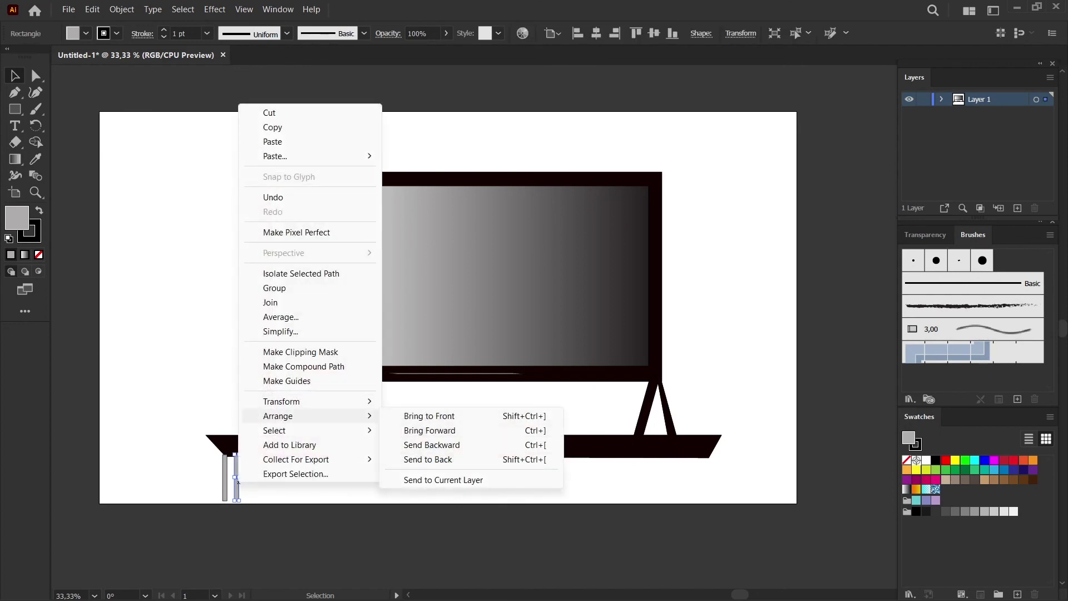
left_click(429, 459)
key("ctrl+shift+a")
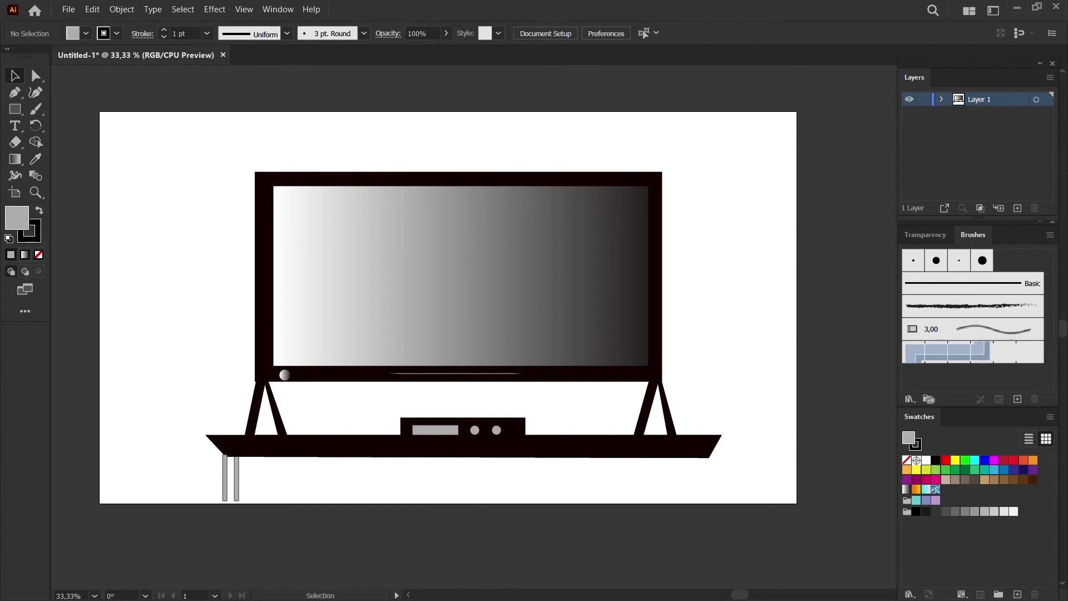
Copy the leg to sit beneath the table's right end.
left_click_drag(225, 480, 700, 475)
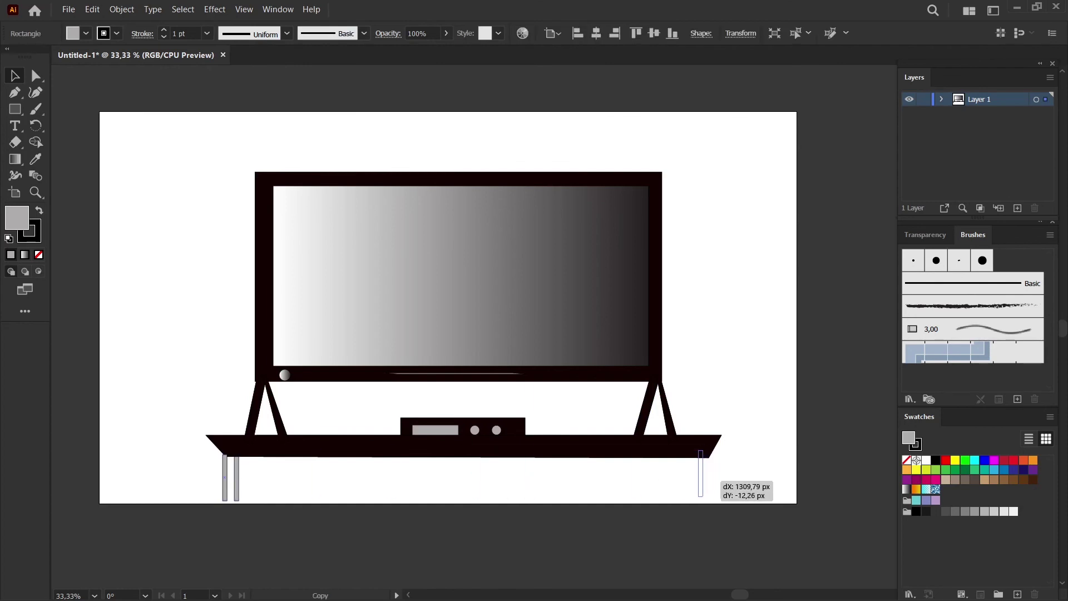
left_click_drag(701, 475, 701, 482)
key("ctrl+shift+a")
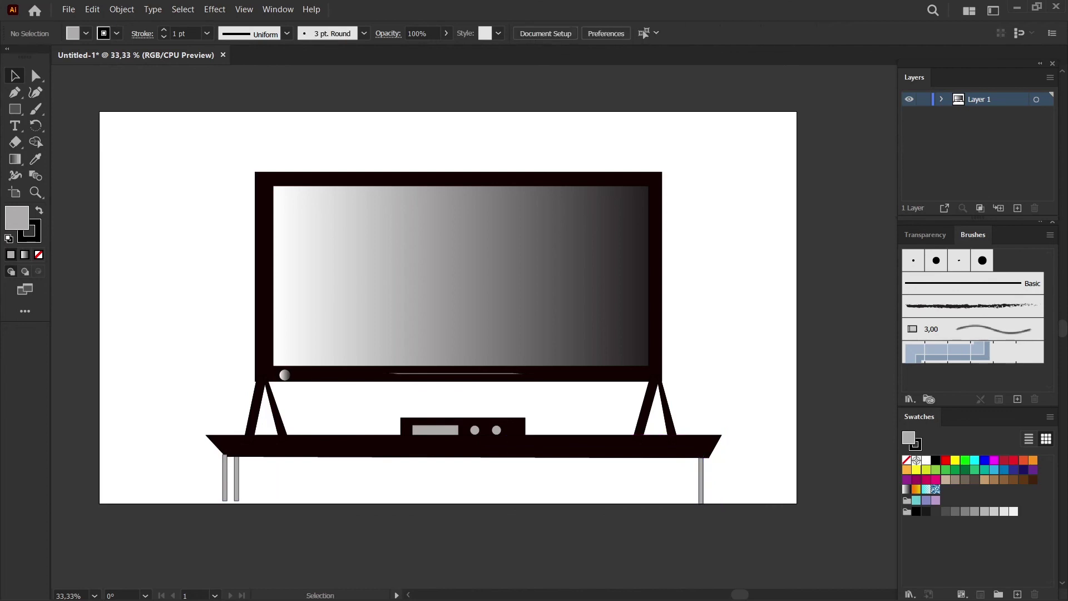
left_click(701, 470)
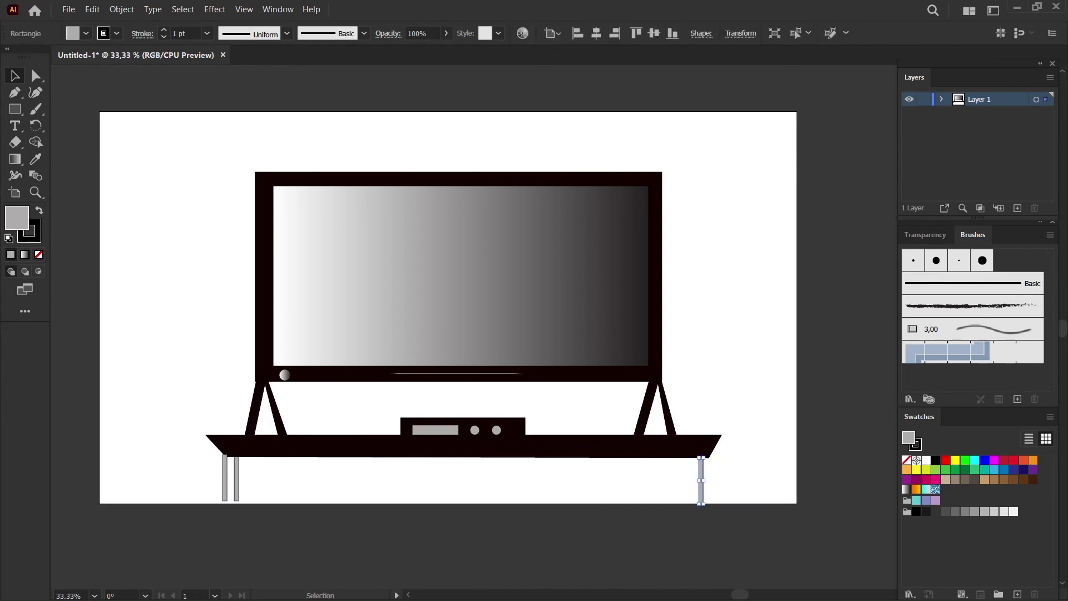
key("ctrl+shift+a")
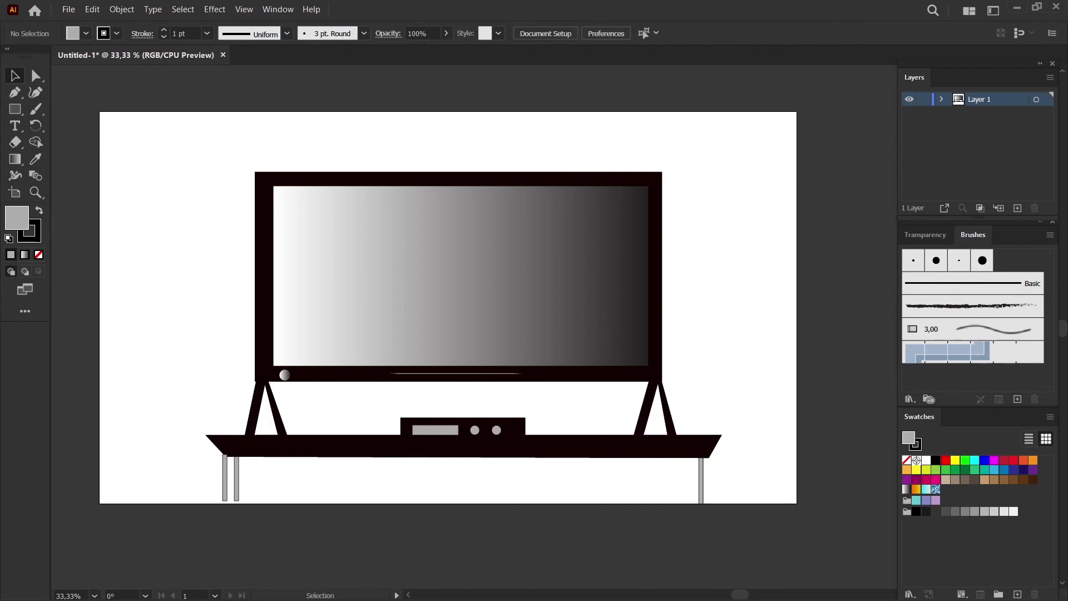
Duplicate the right leg just beside itself and send the copy behind the tabletop.
left_click(699, 482)
left_click_drag(699, 482, 691, 481)
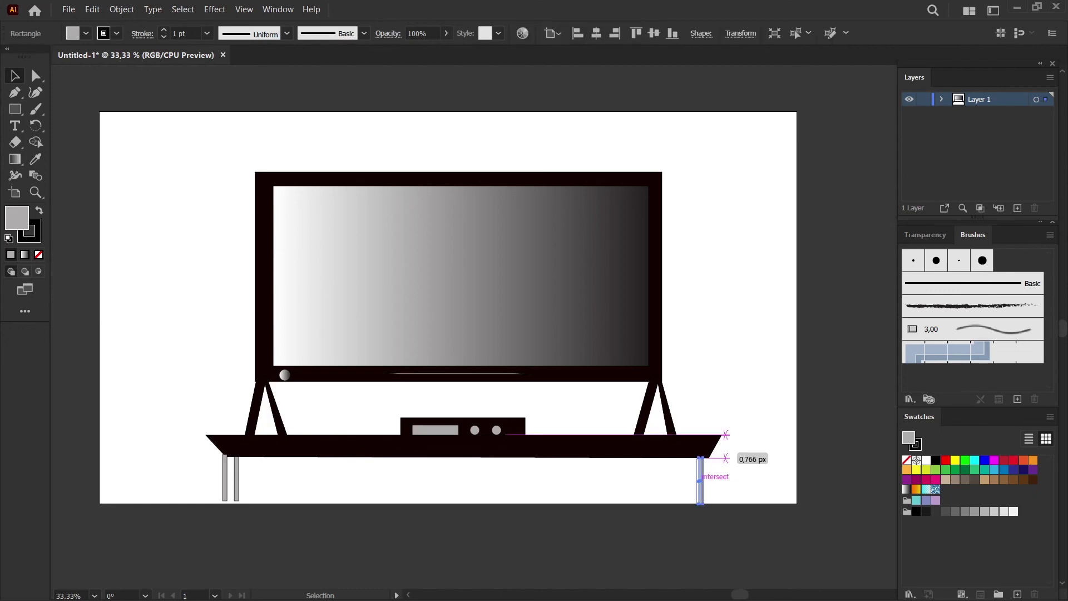
left_click(711, 470)
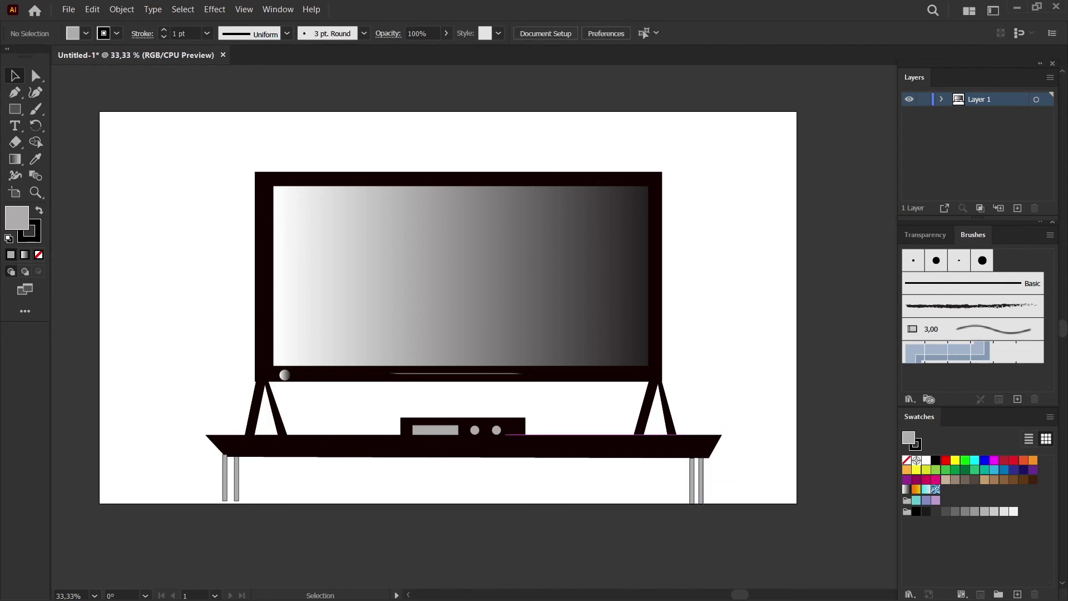
left_click(693, 473)
right_click(693, 475)
mouse_move(731, 408)
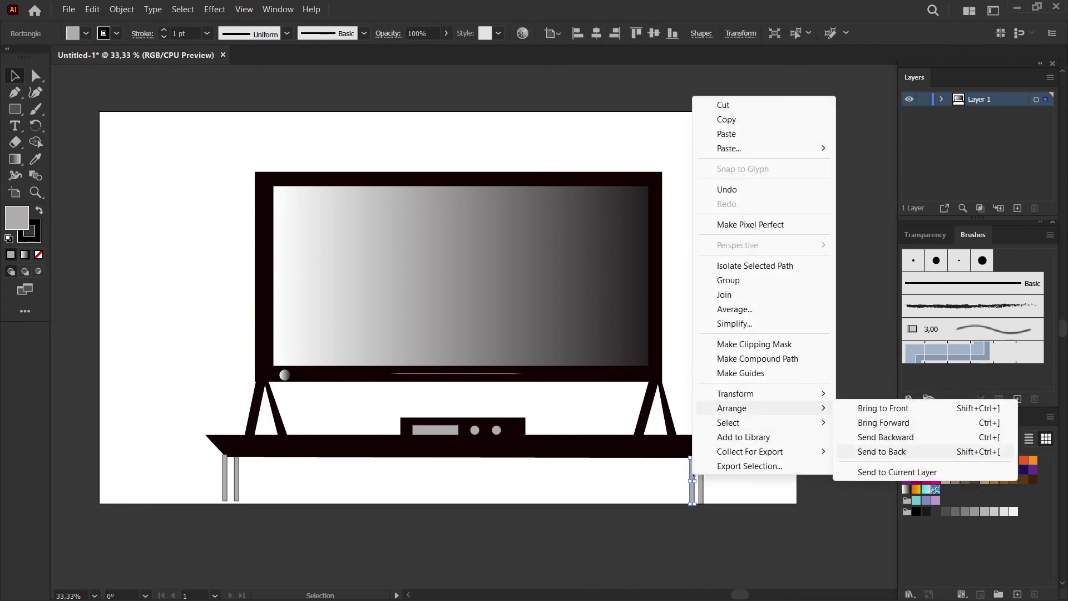
left_click(856, 452)
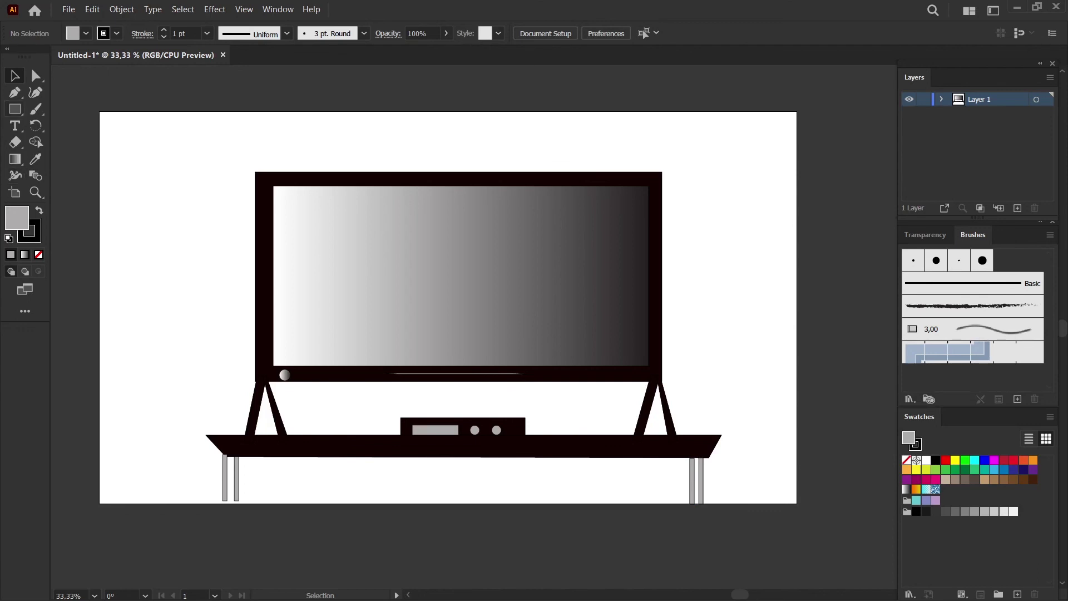
Set the fill colour to pure red FC0000 for a new rectangle.
key("m")
double_click(17, 218)
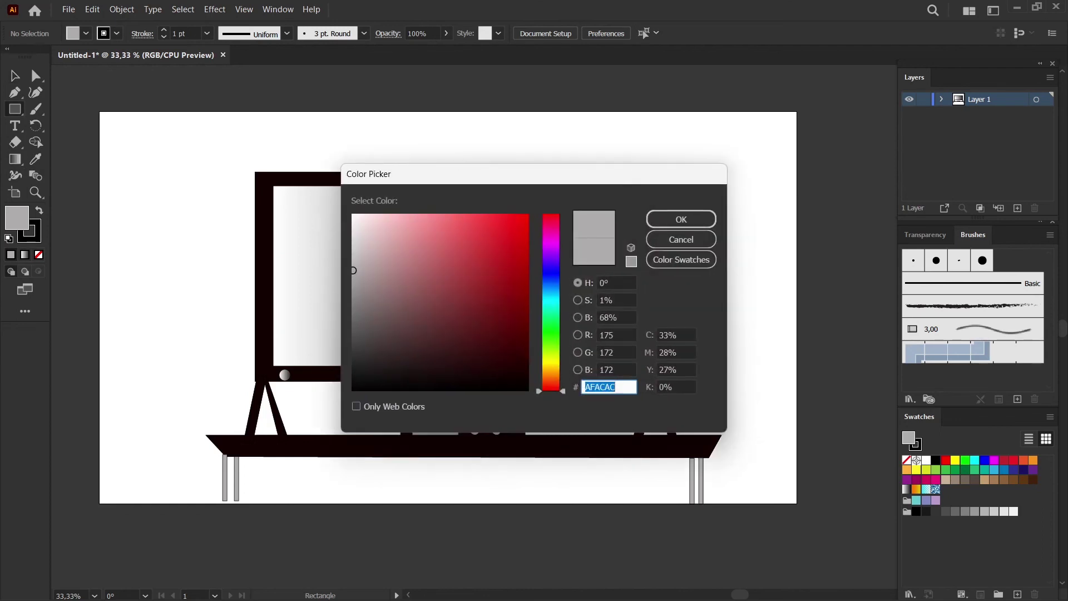
key("Tab")
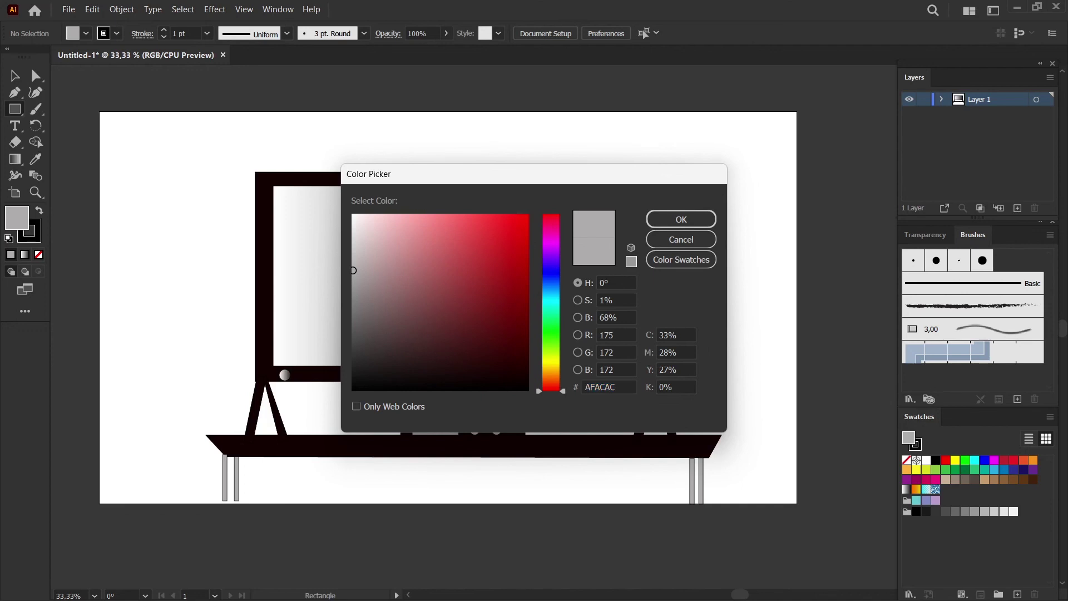
left_click_drag(353, 270, 528, 214)
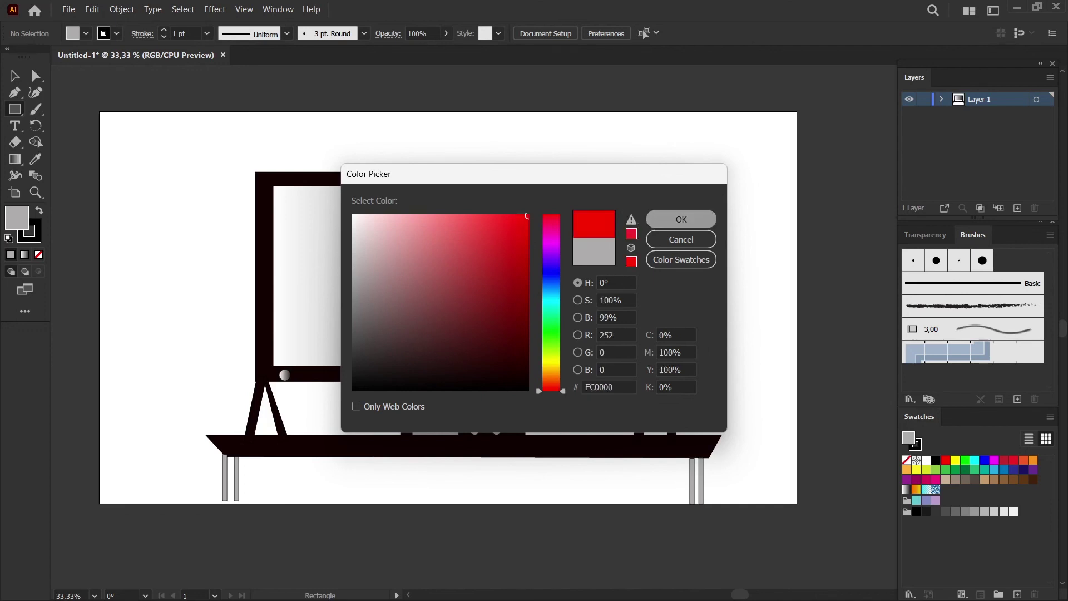
left_click(681, 219)
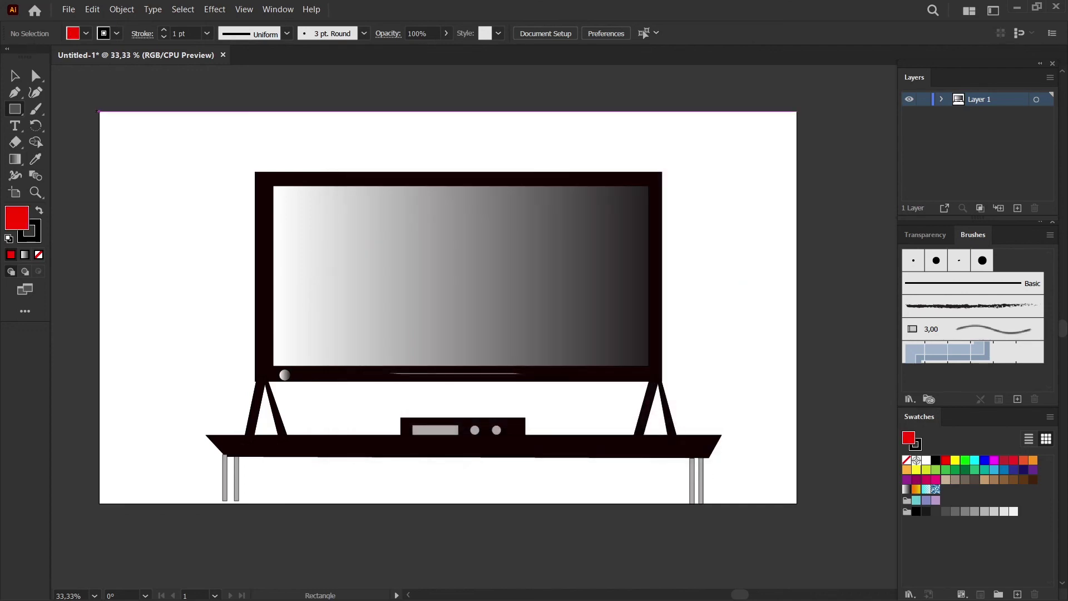
Draw an artboard-sized red rectangle and send it behind everything.
mouse_move(99, 111)
left_mouse_down()
mouse_move(785, 511)
mouse_move(797, 503)
left_mouse_up()
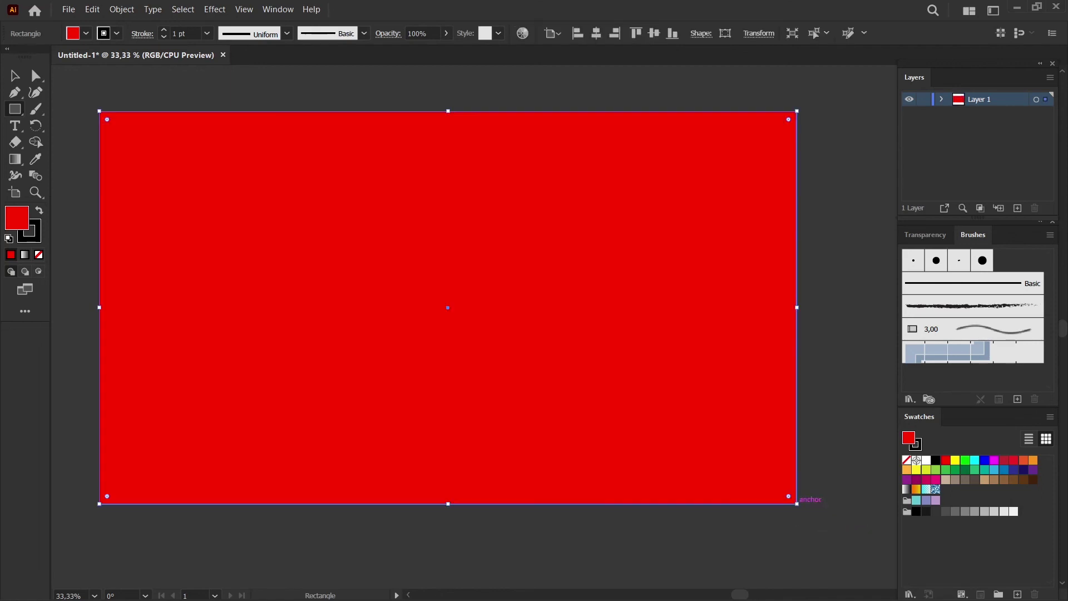
right_click(535, 223)
mouse_move(575, 534)
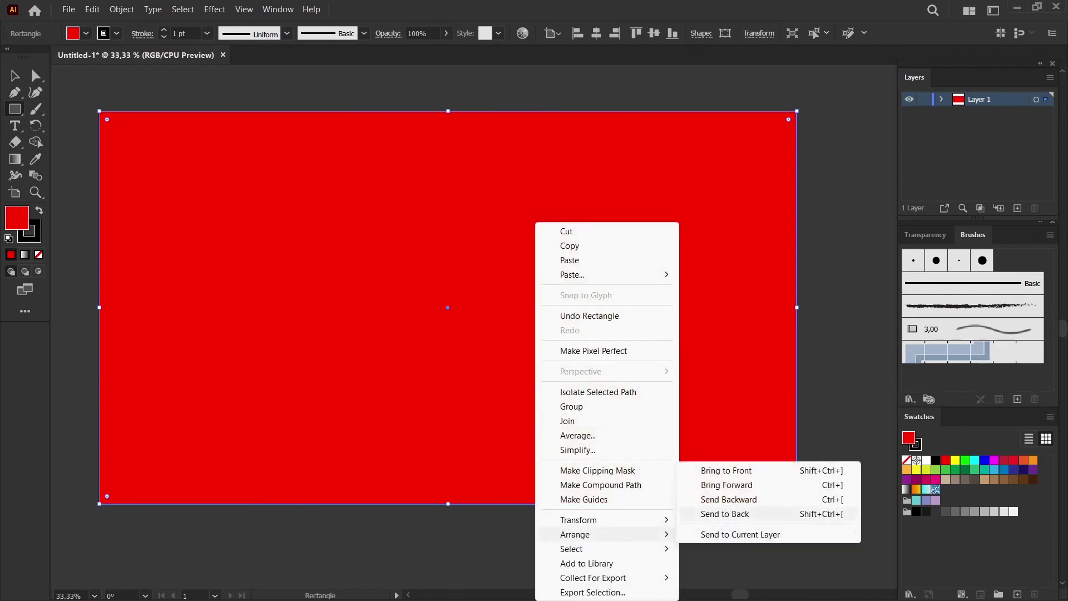
left_click(725, 513)
key("a")
key("ctrl+shift+a")
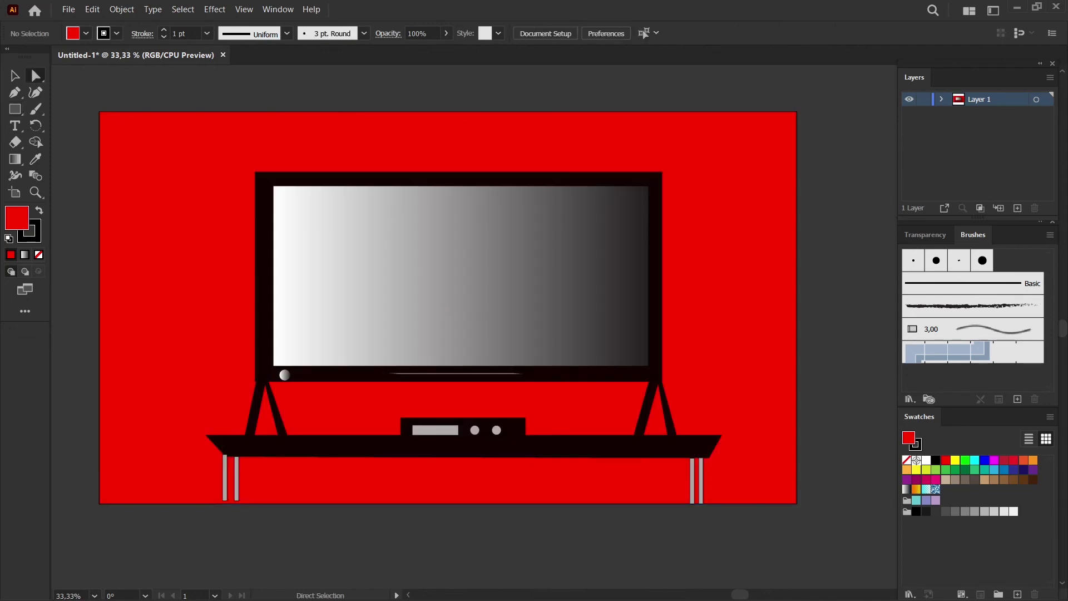